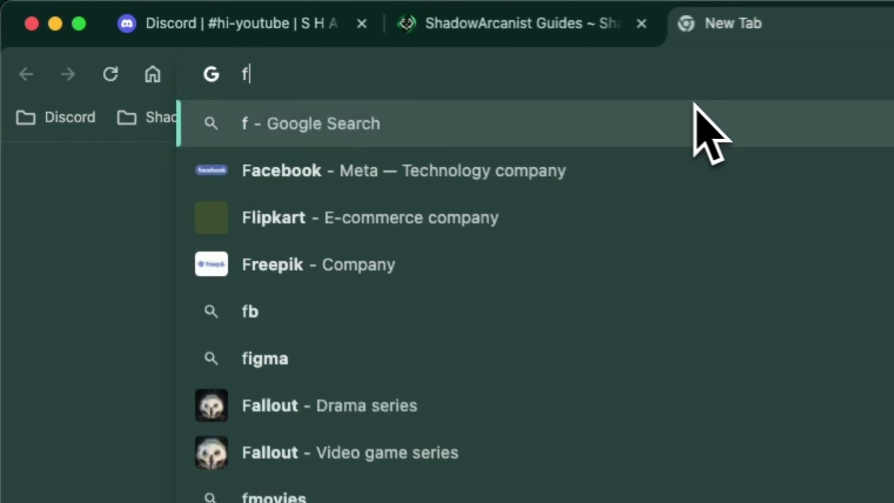
Step: Create a new blank Google Form by going to forms.new
type("w")
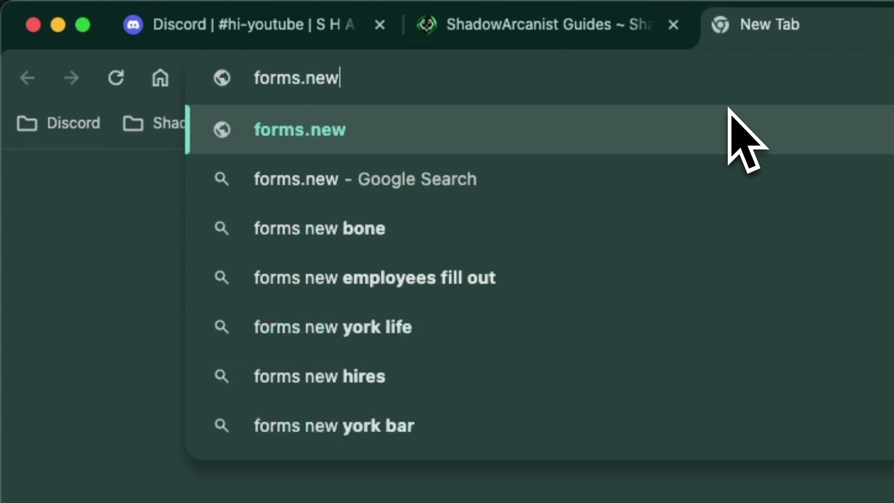
key("Return")
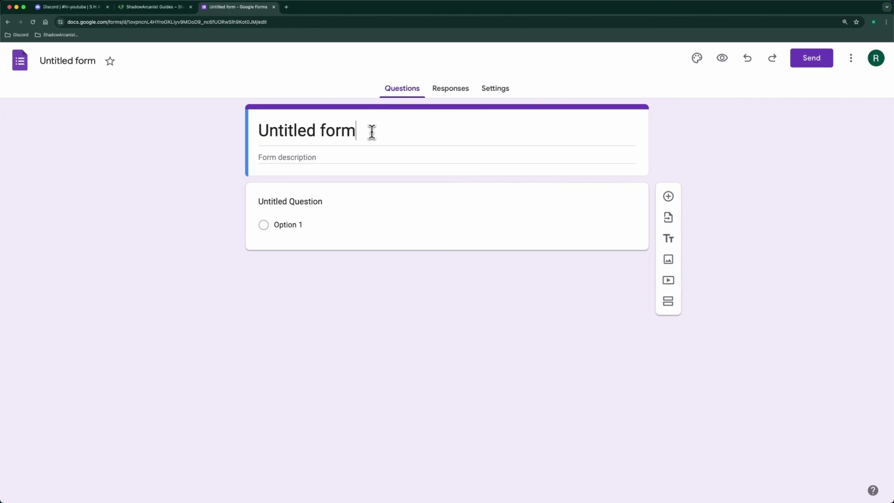
left_click(371, 132)
Step: Title the form 'ShadowArcanist Staff Application Form' and make the name question a short answer
key("super+a")
type("S")
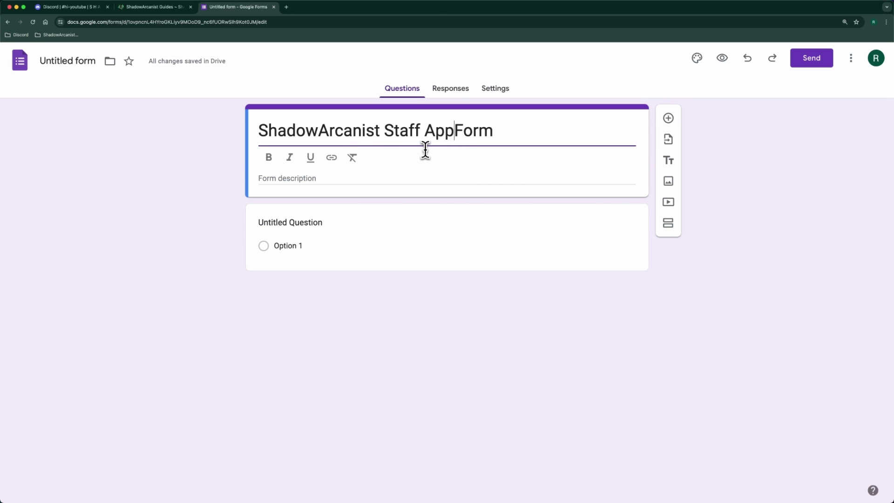
left_click(343, 216)
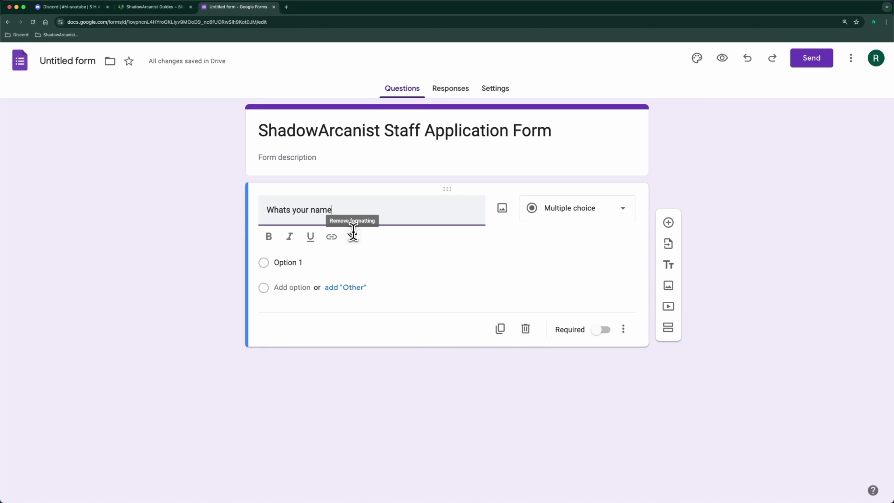
left_click(467, 373)
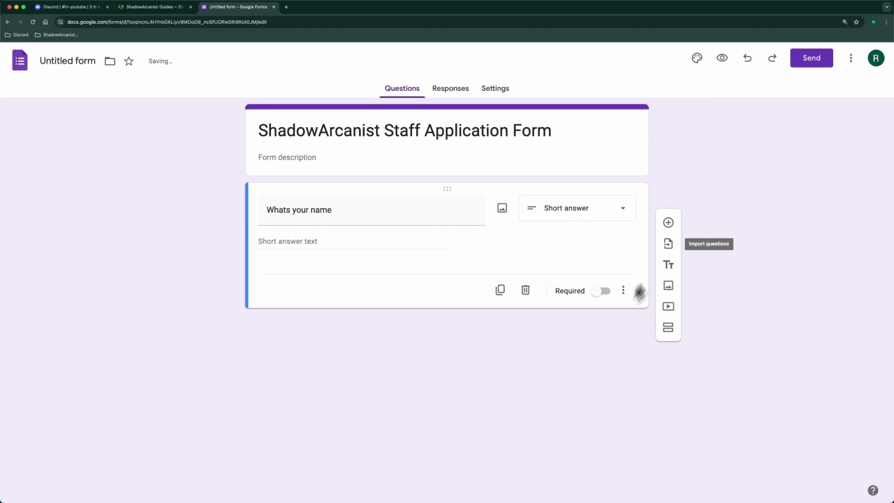
Step: Add a short-answer Discord username question and a paragraph 'why you want to become a staff' question
left_click(668, 223)
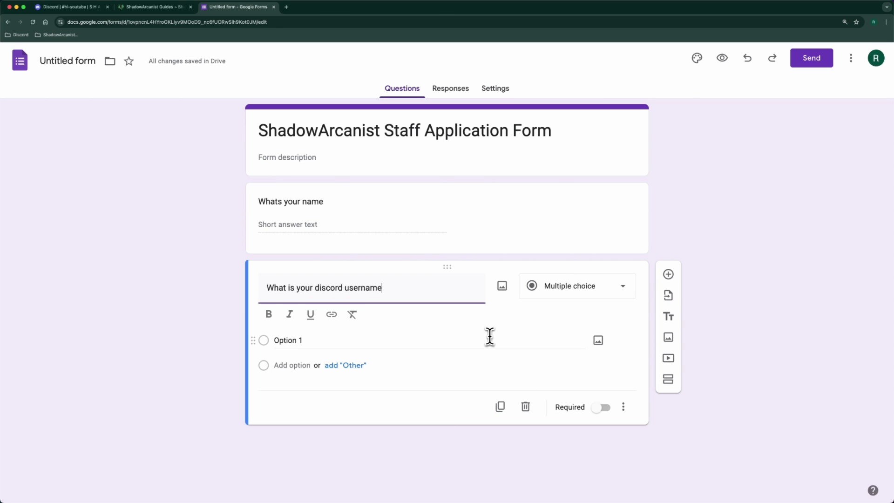
key("BackSpace")
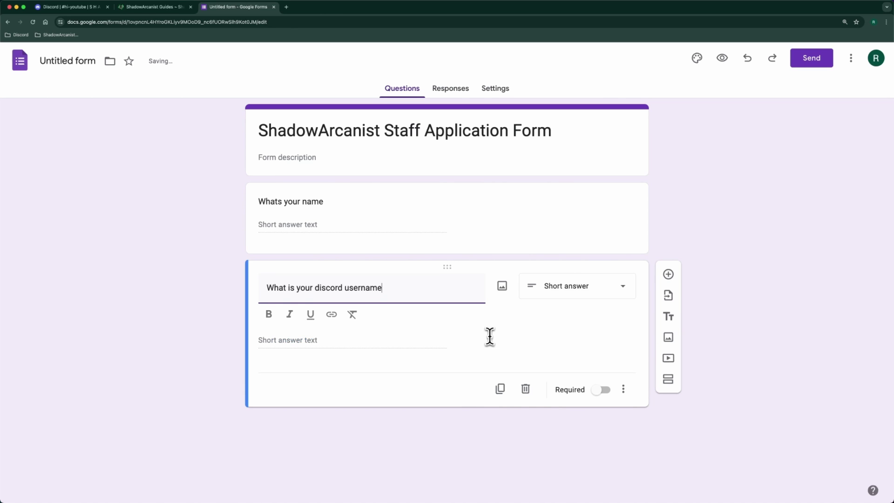
left_click(669, 276)
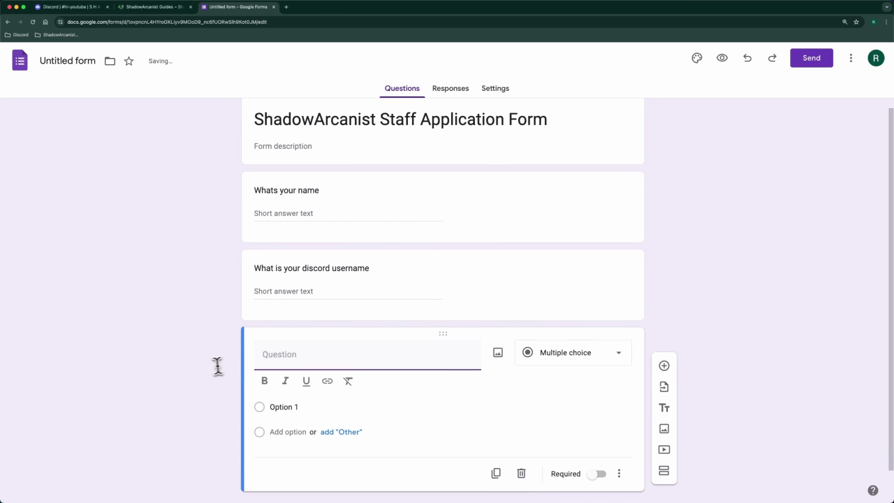
type("why you want to become a sta")
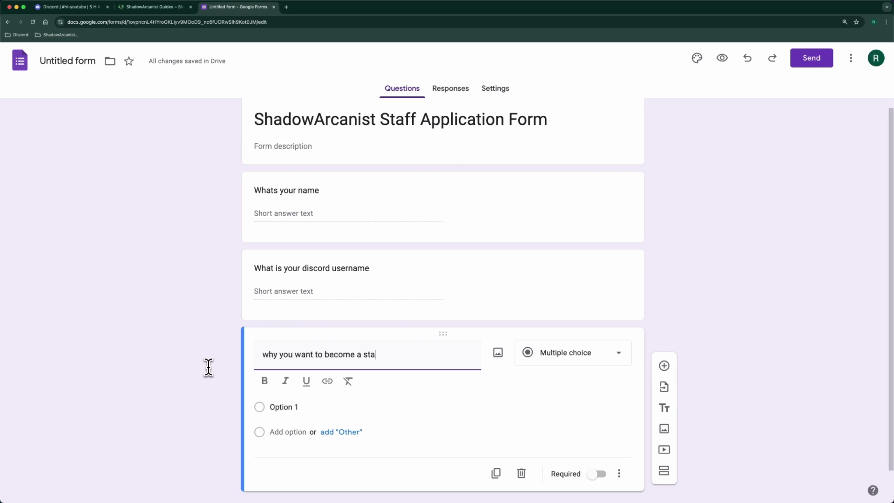
type("ff")
left_click(715, 329)
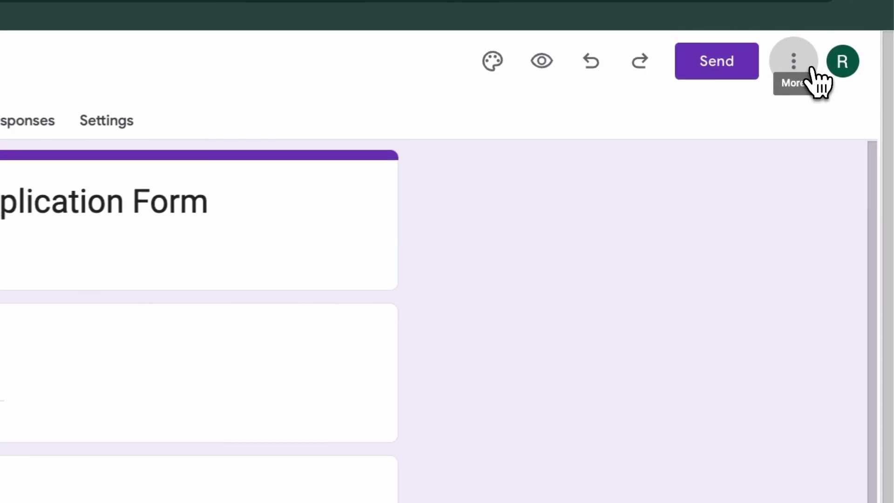
left_click(851, 58)
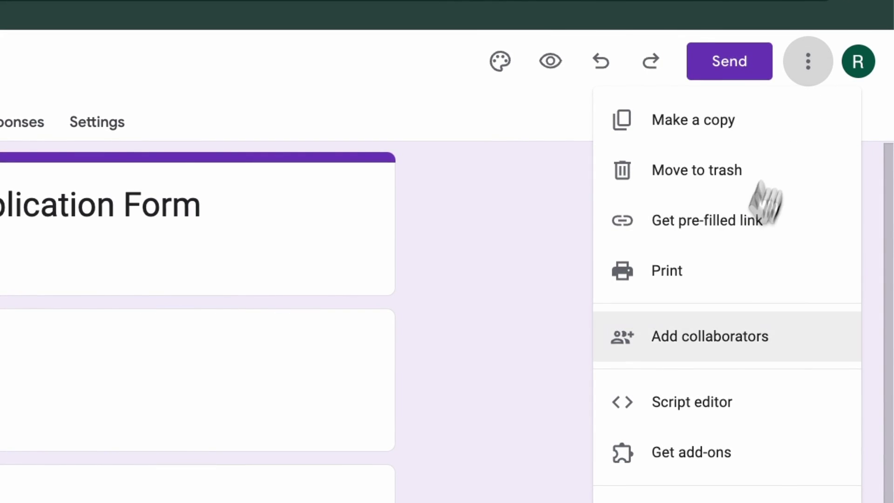
Step: Open a script editor for the form and delete the default myFunction code from Code.gs
left_click(709, 409)
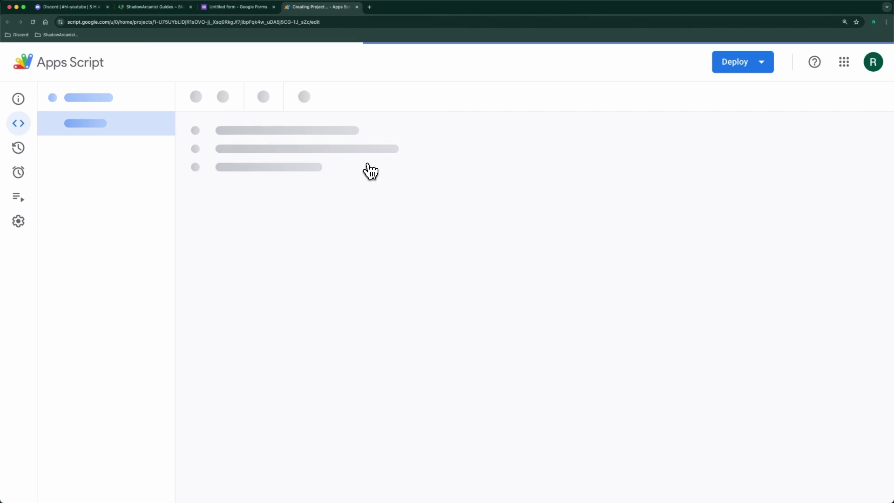
left_click_drag(272, 162, 208, 120)
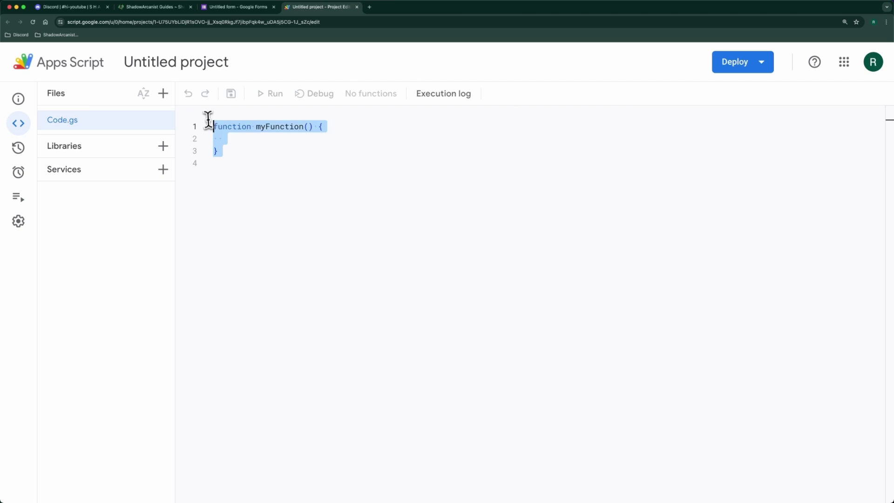
key("BackSpace")
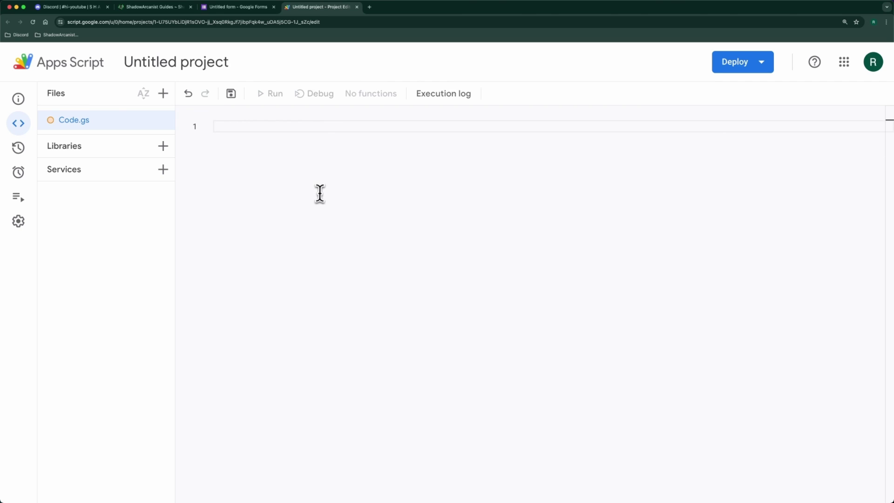
left_click(161, 7)
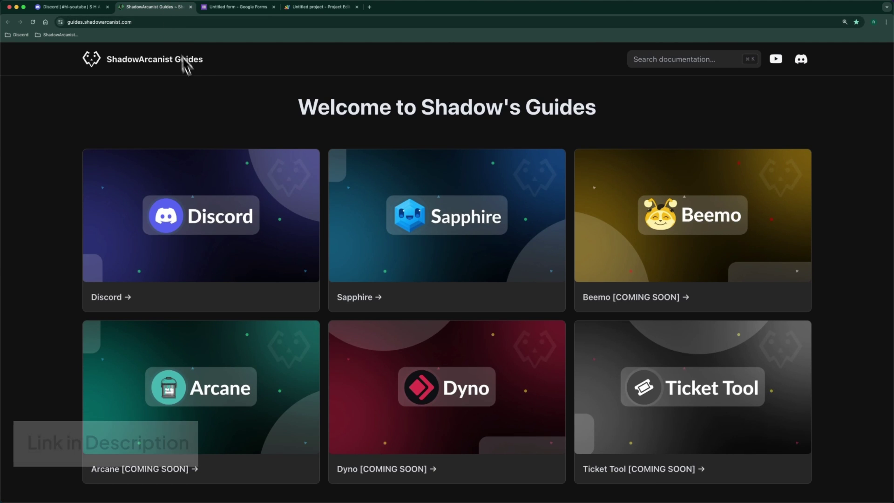
Step: Copy the Step 3 automation code from the Google Form submission to Discord guide
left_click(231, 195)
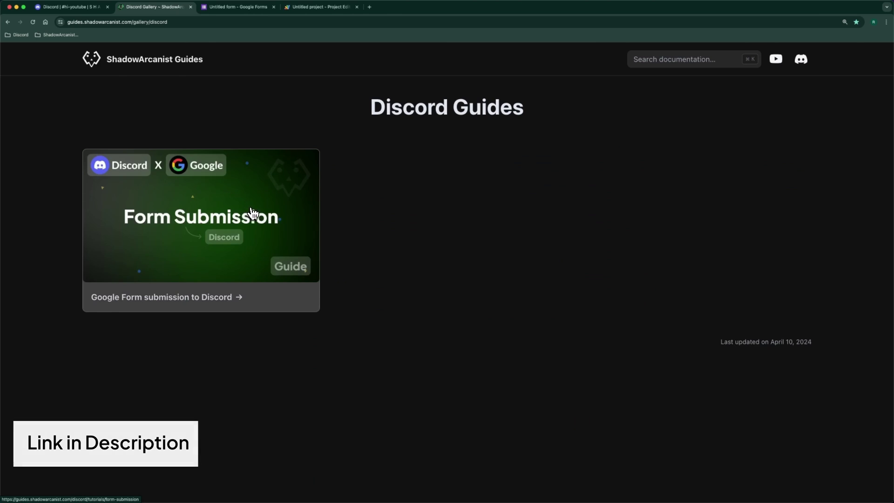
left_click(250, 214)
scroll(549, 275, "down", 15)
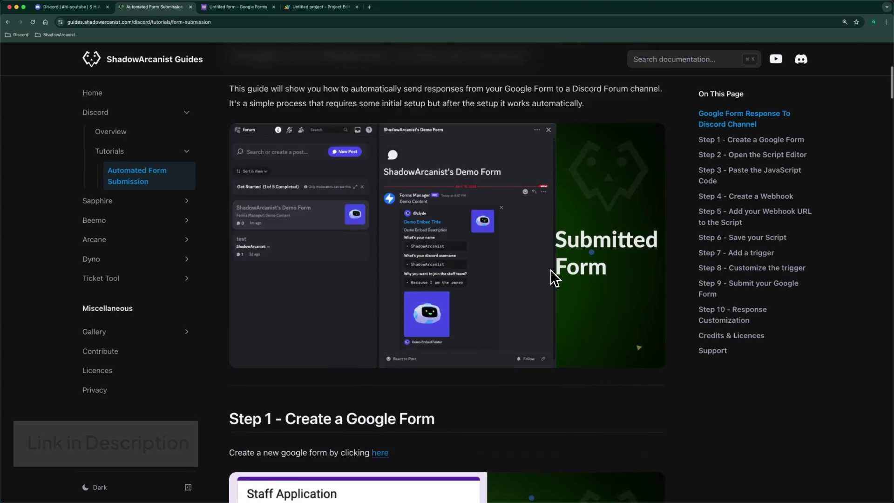
scroll(551, 278, "down", 5)
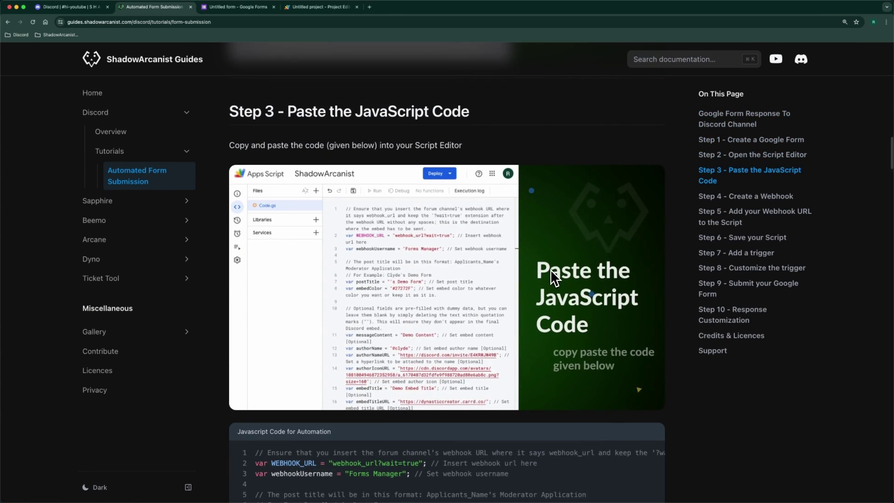
scroll(552, 275, "down", 5)
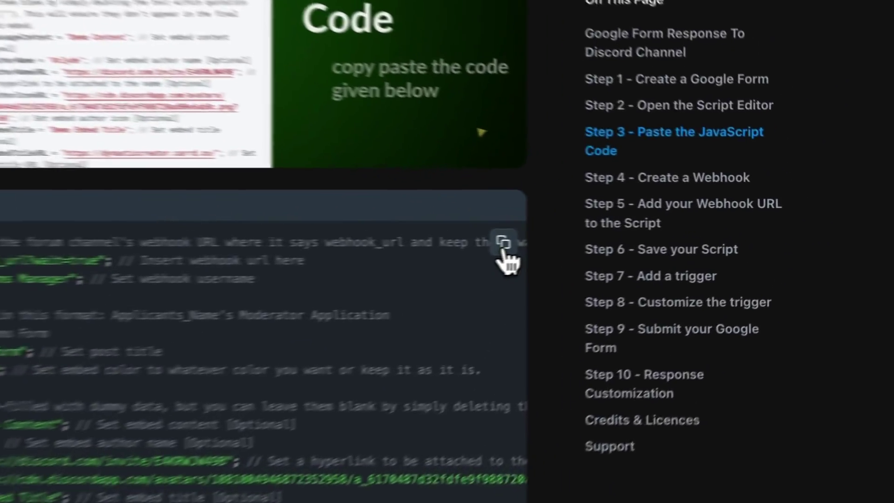
left_click(654, 233)
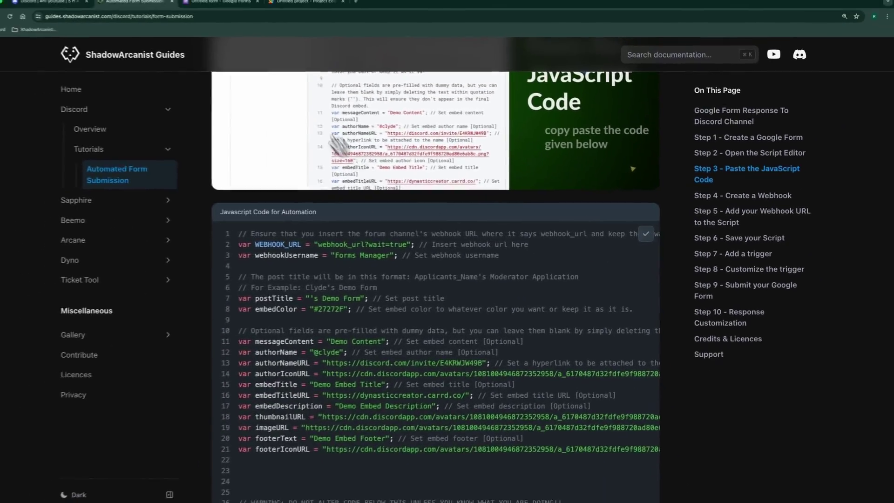
left_click(304, 2)
right_click(267, 135)
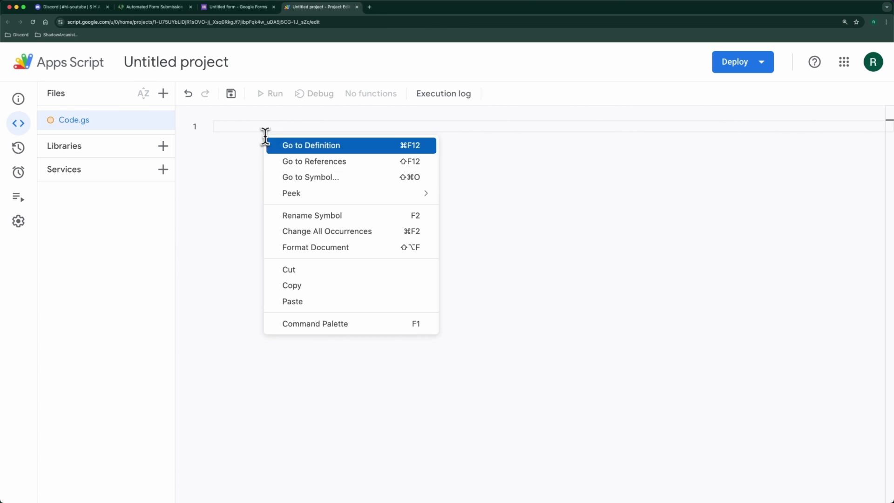
Step: Paste the tutorial's 144-line webhook script into Code.gs, allowing clipboard access
left_click(298, 301)
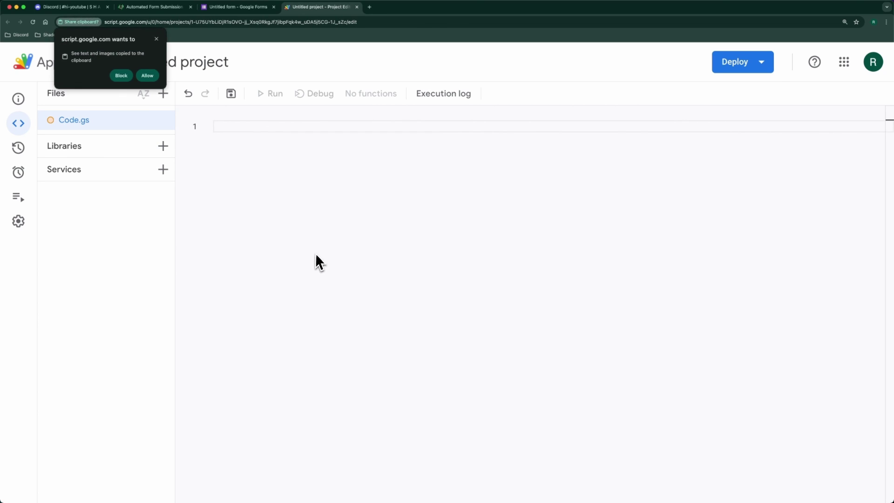
left_click(147, 76)
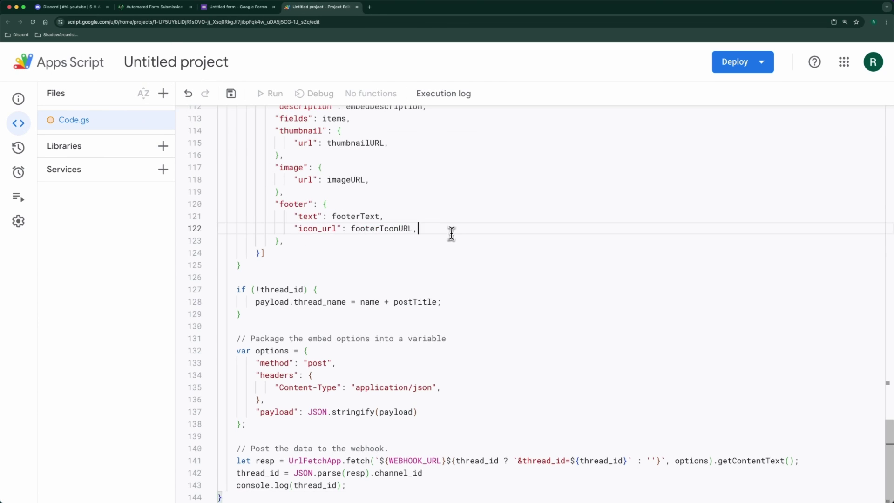
scroll(458, 247, "up", 20)
scroll(464, 257, "up", 7)
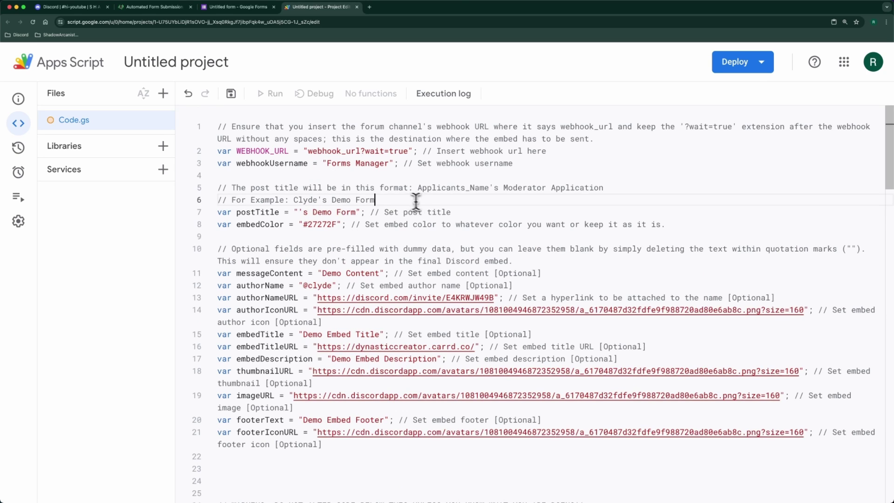
left_click(85, 9)
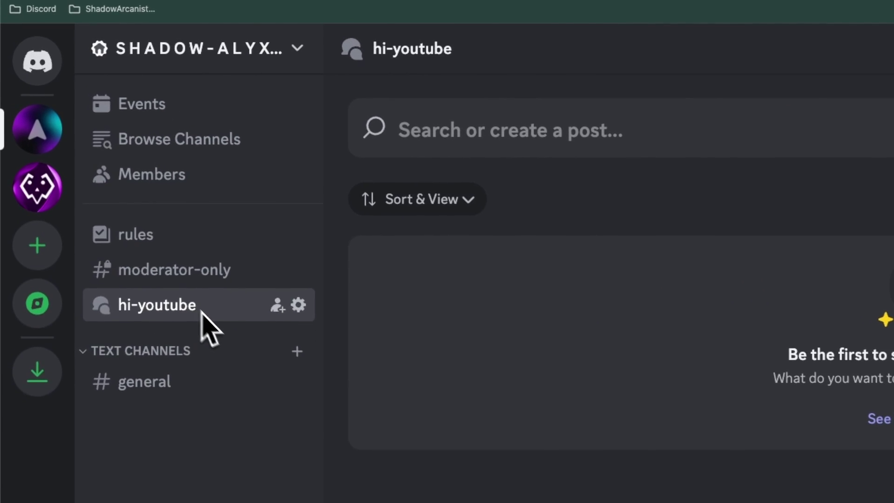
Step: Copy the Spidey Bot webhook URL from the hi-youtube channel's Integrations settings
left_click(302, 308)
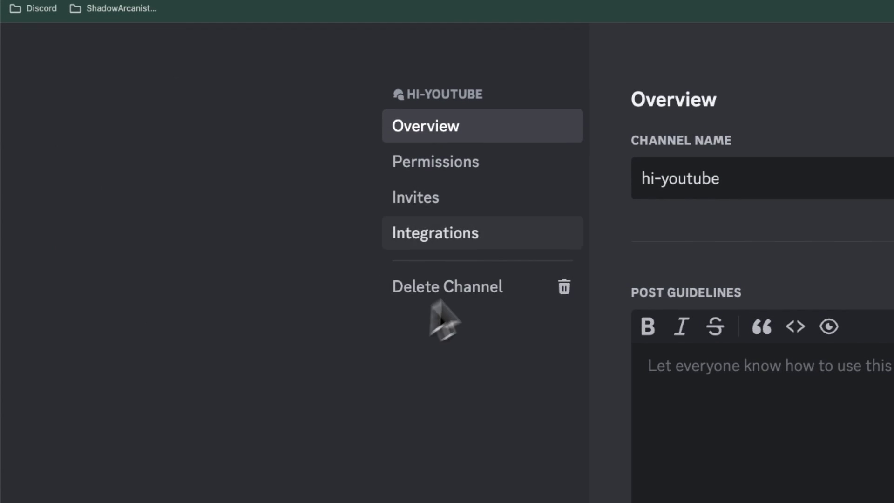
left_click(480, 233)
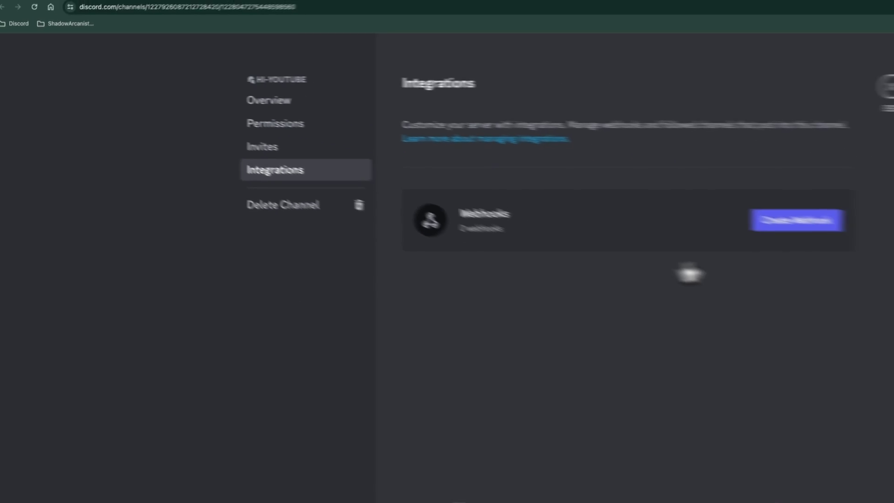
left_click(794, 221)
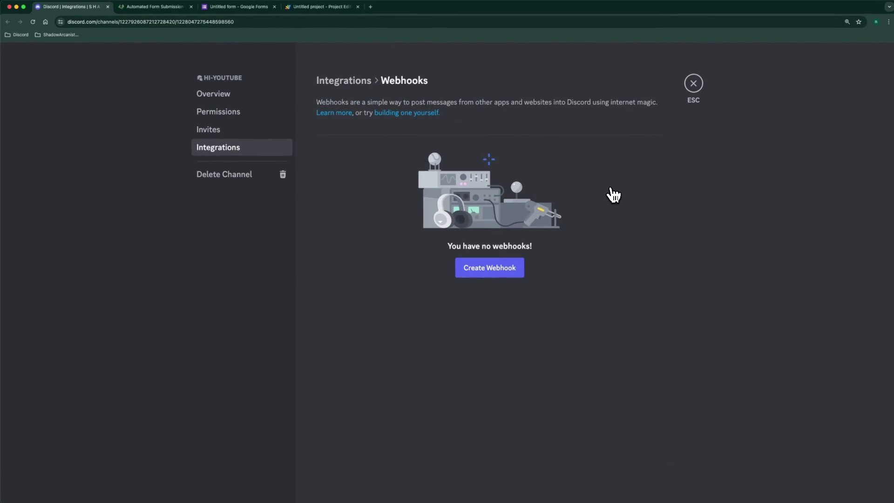
left_click(410, 215)
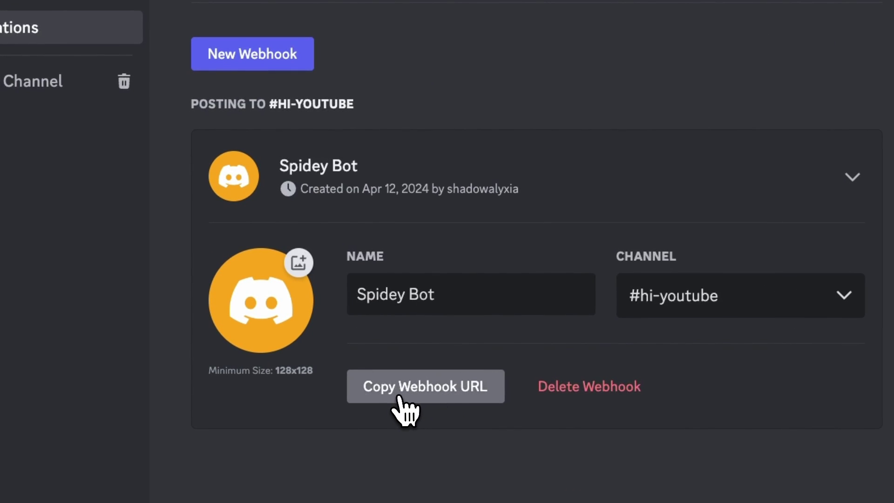
left_click(400, 398)
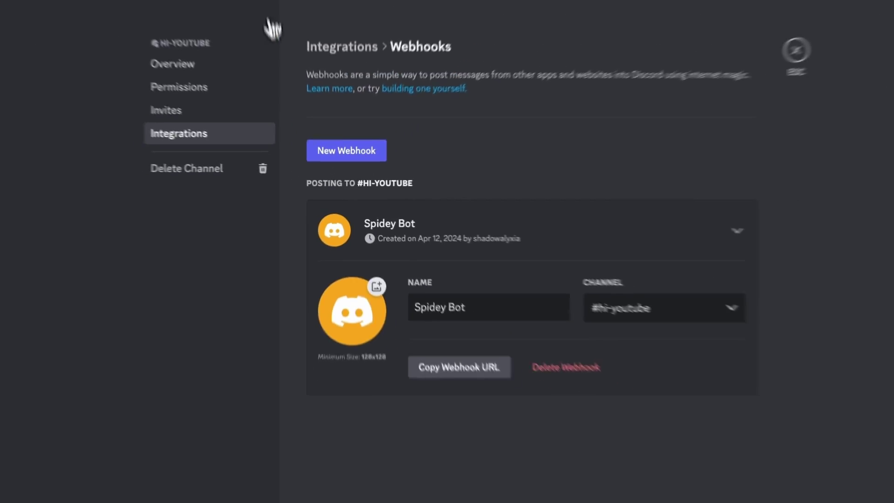
left_click(290, 3)
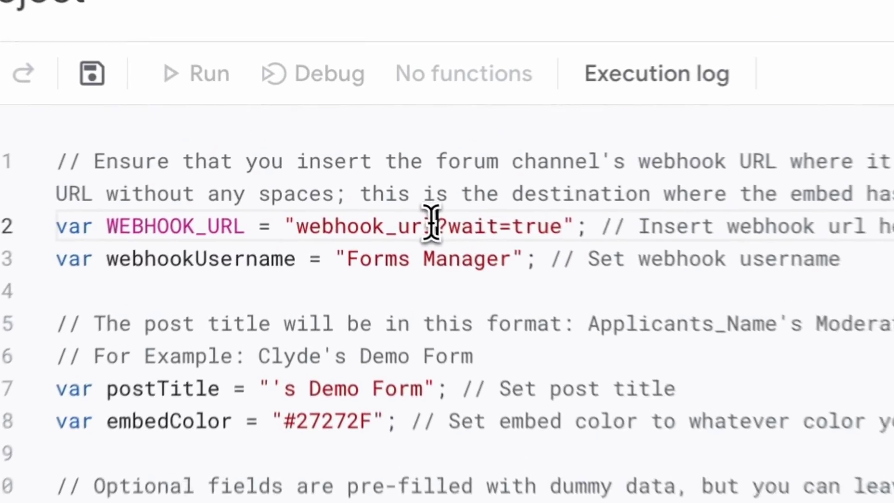
Step: Replace the webhook_url placeholder on line 2 with the Discord webhook URL and save the project
left_click_drag(361, 151, 309, 150)
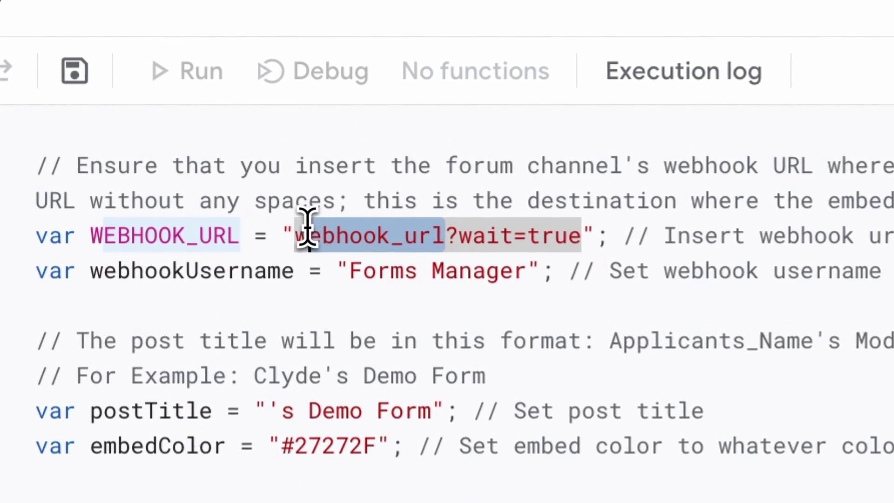
right_click(331, 235)
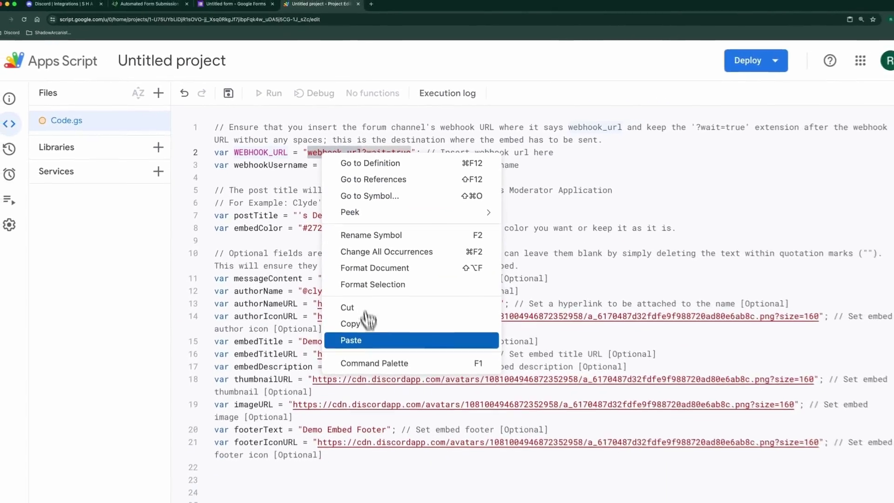
left_click(366, 340)
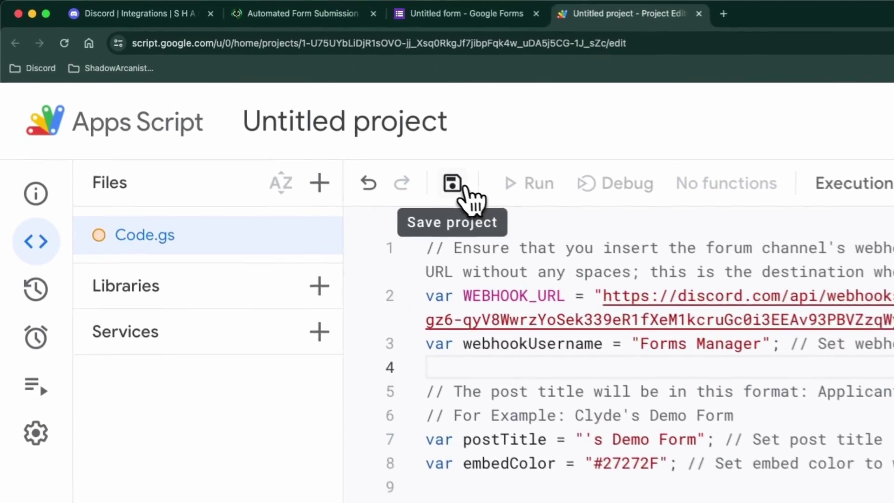
left_click(231, 93)
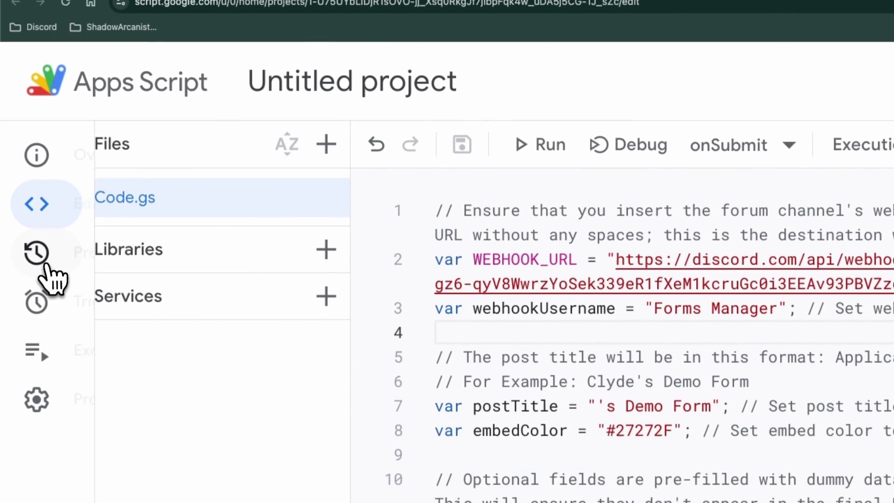
mouse_move(40, 347)
left_click(87, 307)
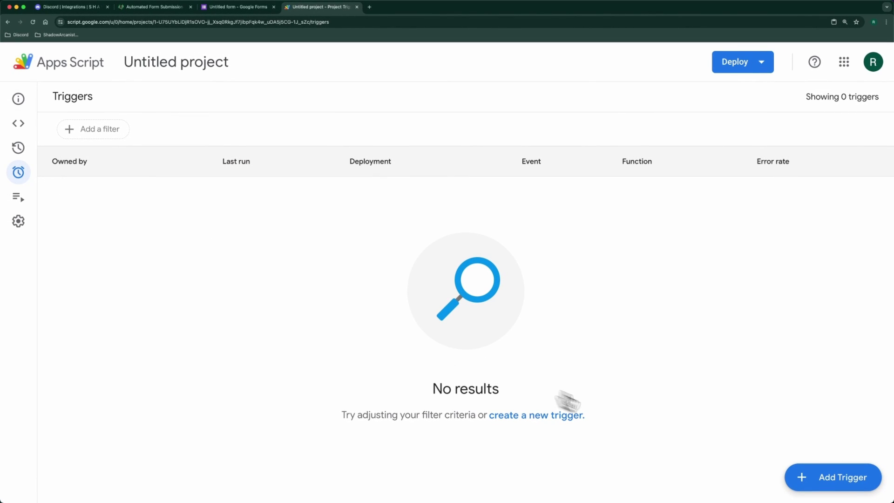
Step: Add an onSubmit trigger From form, On form submit, with immediate failure notifications, then pick the account
left_click(815, 481)
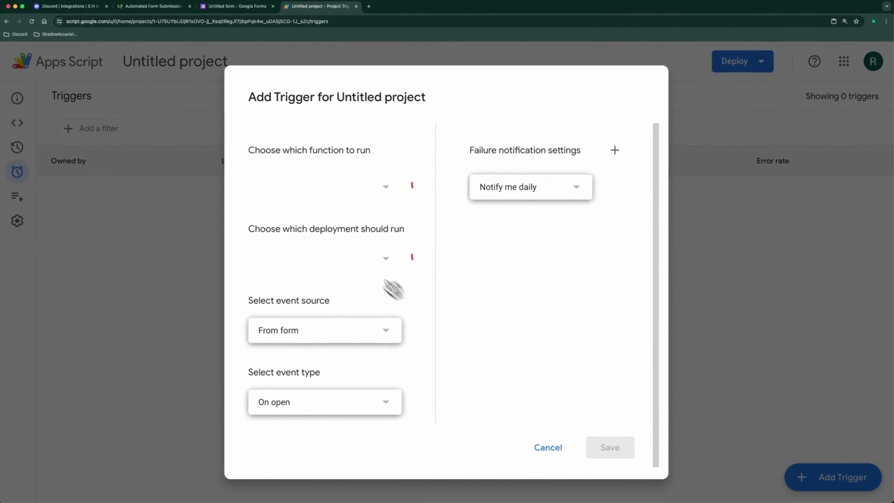
left_click(343, 201)
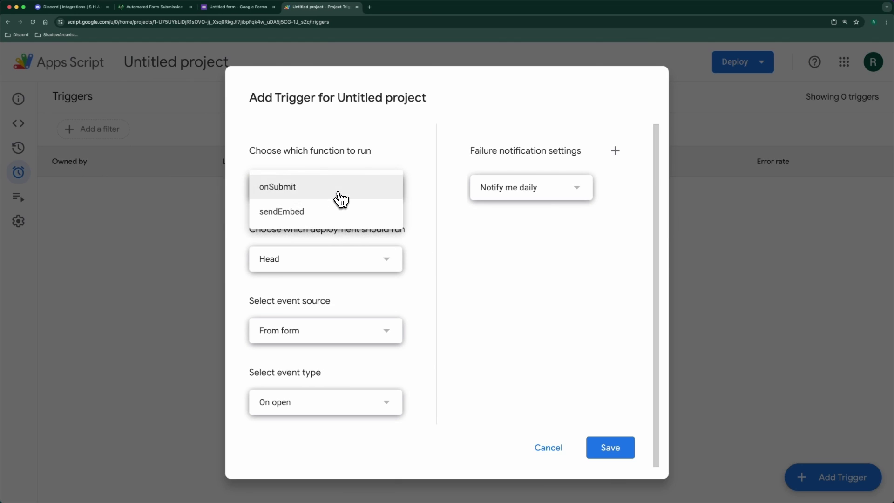
left_click(284, 190)
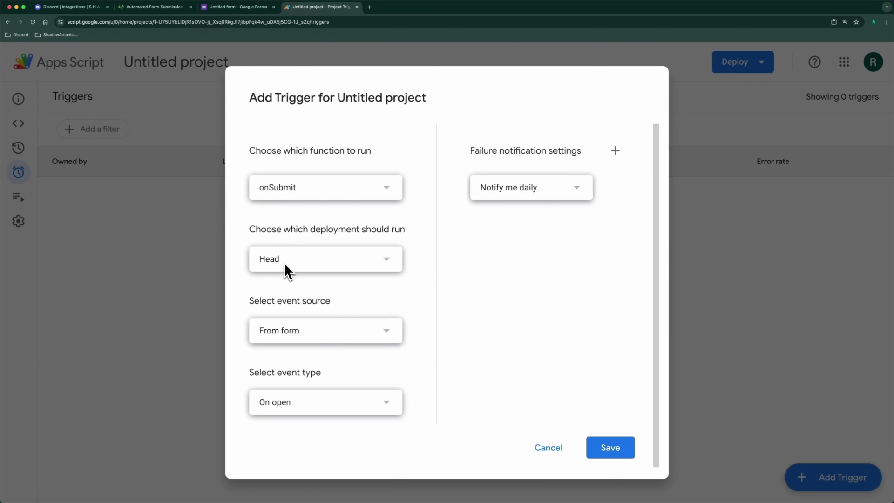
left_click(304, 331)
left_click(293, 332)
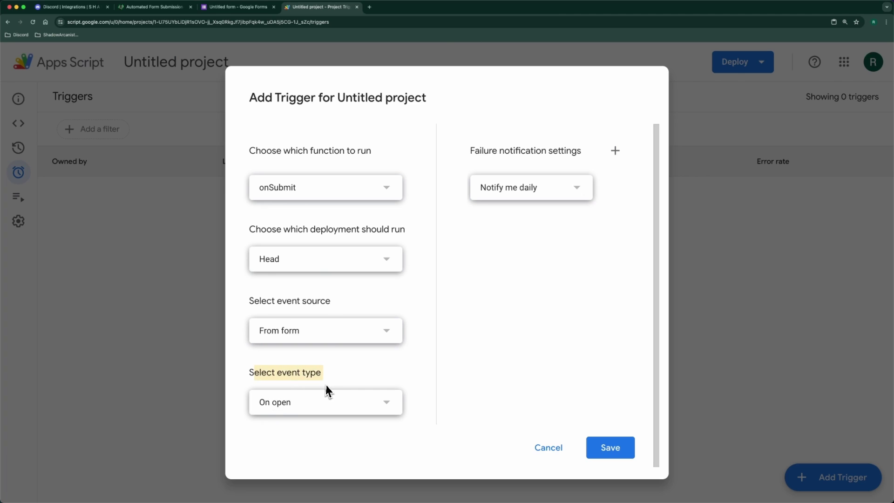
left_click(330, 395)
left_click(305, 426)
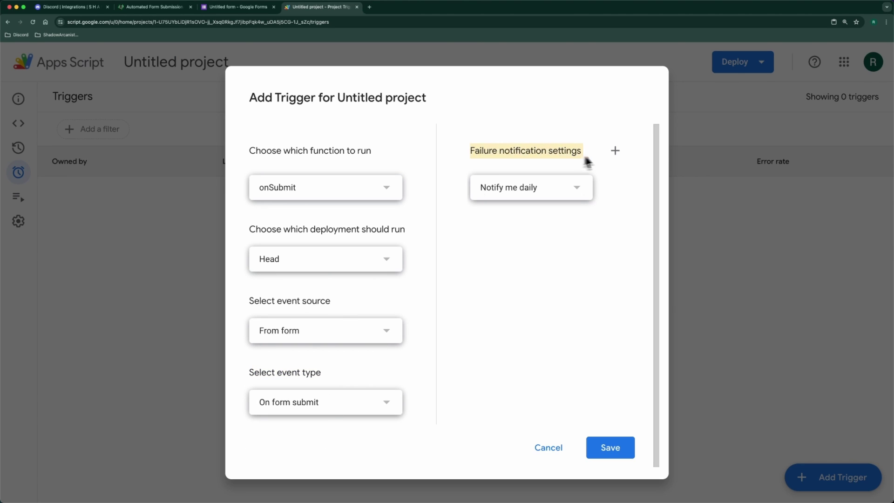
left_click(575, 193)
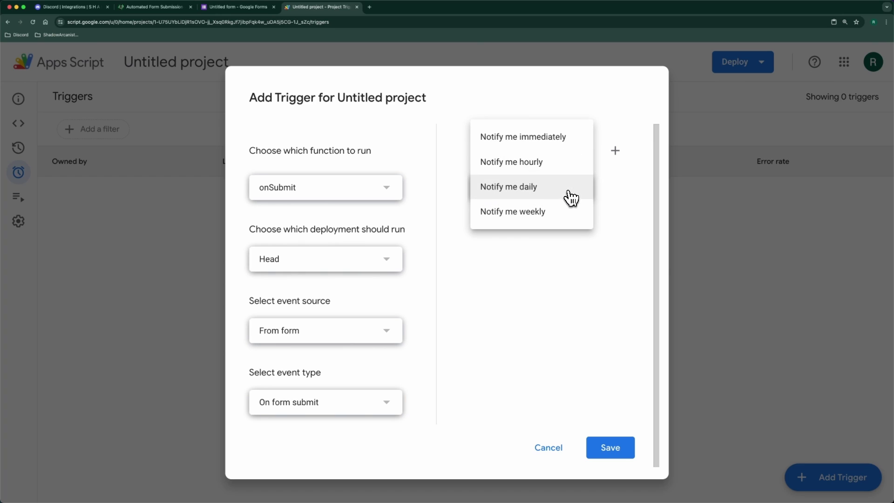
left_click(553, 149)
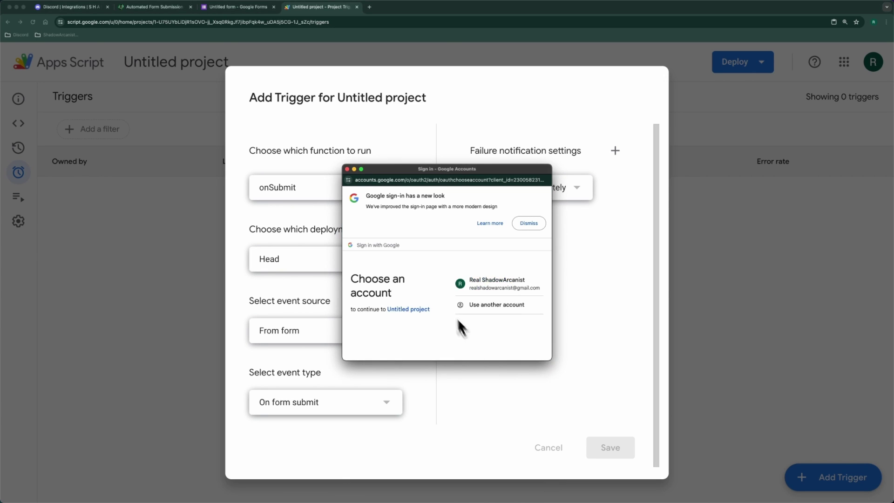
left_click_drag(552, 368, 690, 393)
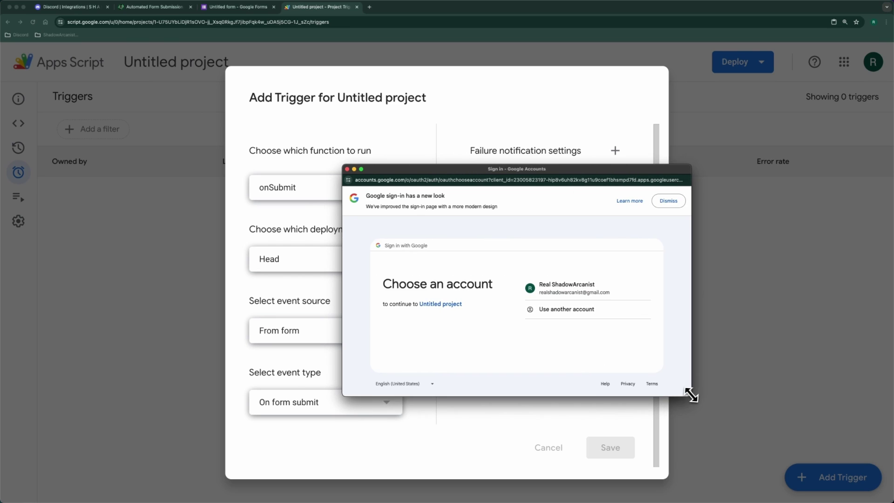
left_click(601, 299)
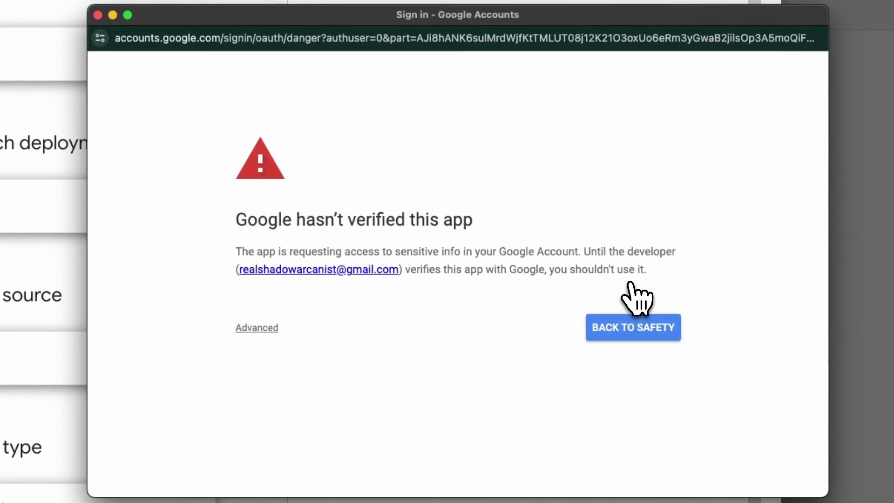
Step: Proceed past the unverified-app warning to Untitled project and allow its access to the account
left_click_drag(235, 217, 497, 225)
left_click(498, 224)
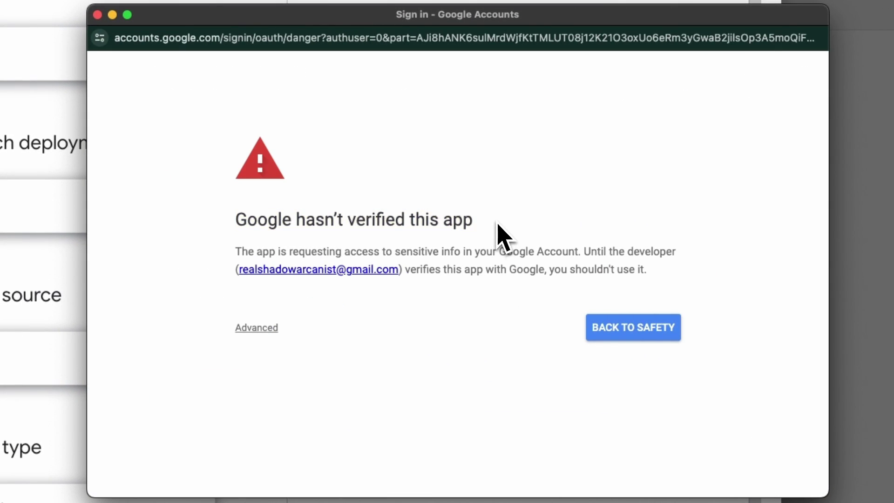
left_click(266, 329)
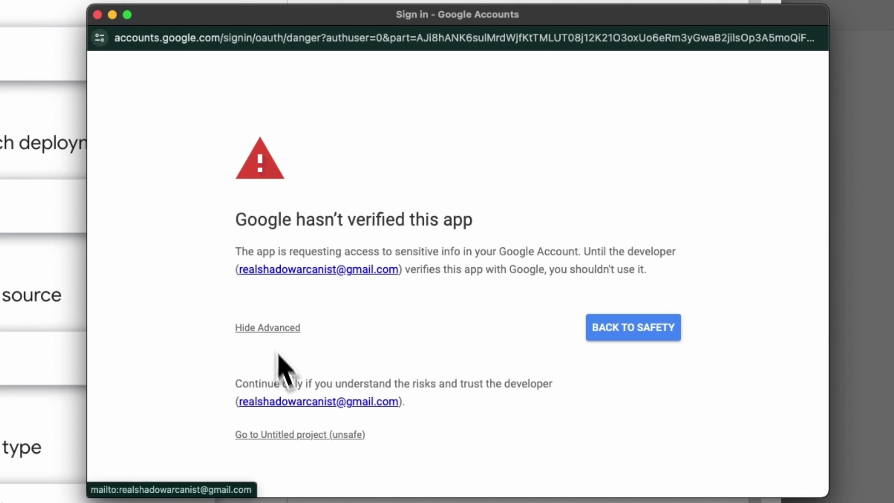
left_click(306, 438)
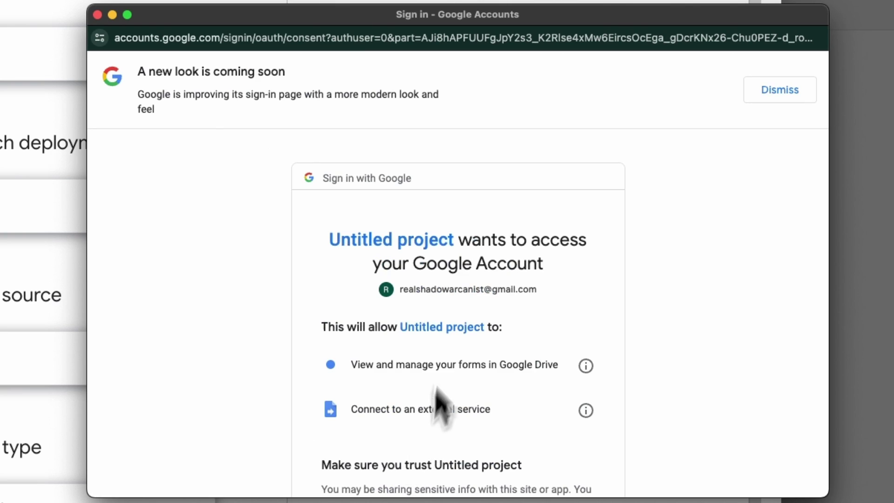
scroll(439, 403, "down", 5)
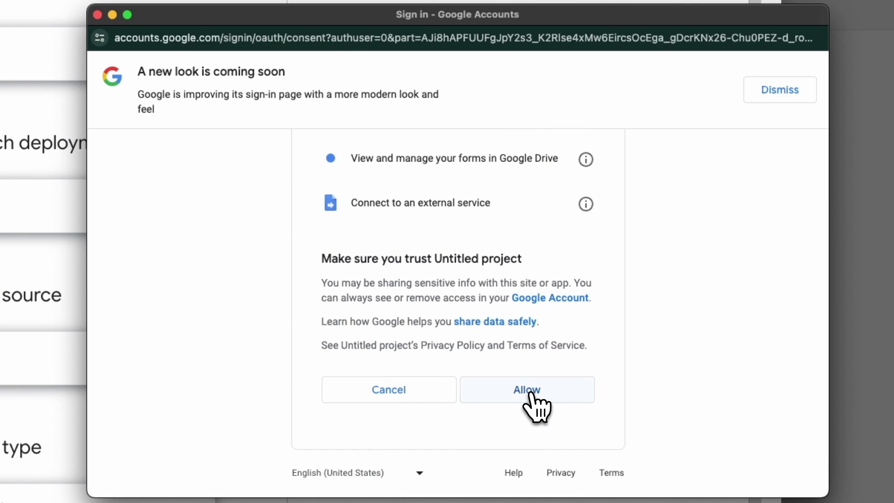
left_click(531, 393)
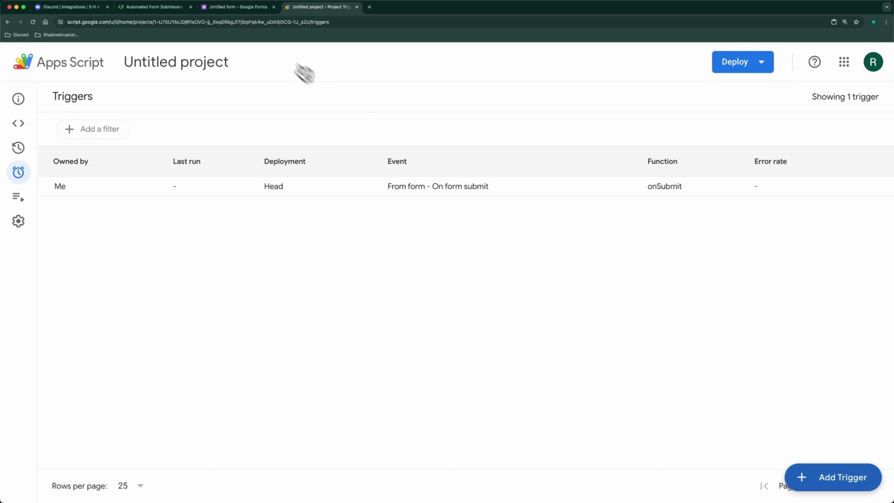
left_click(238, 7)
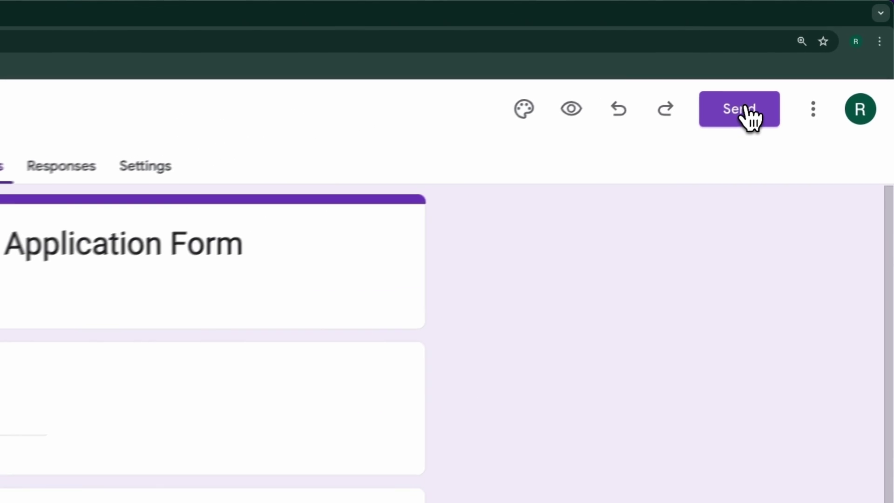
Step: Copy the form's shareable link from the Send options
left_click(812, 60)
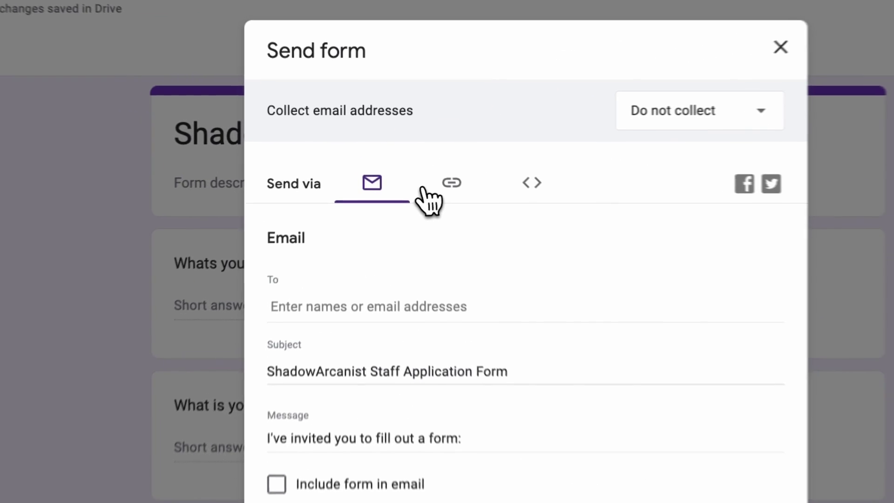
left_click(341, 175)
left_click(443, 286)
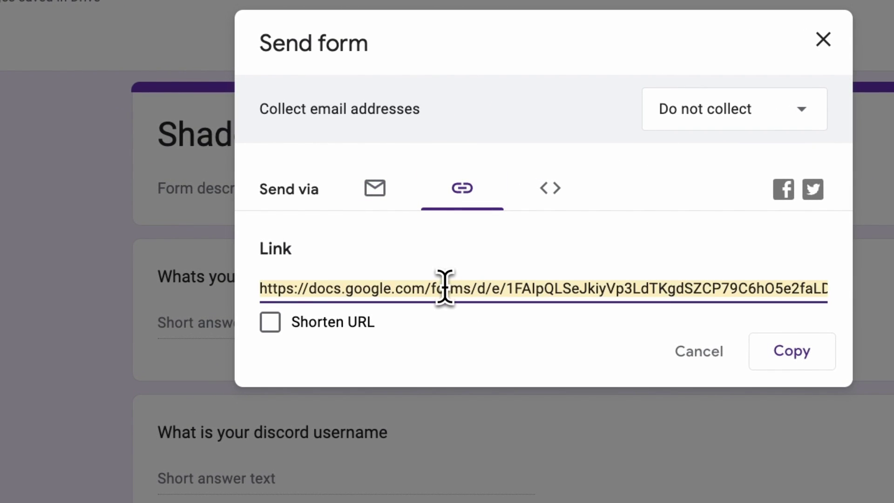
right_click(446, 288)
left_click(467, 316)
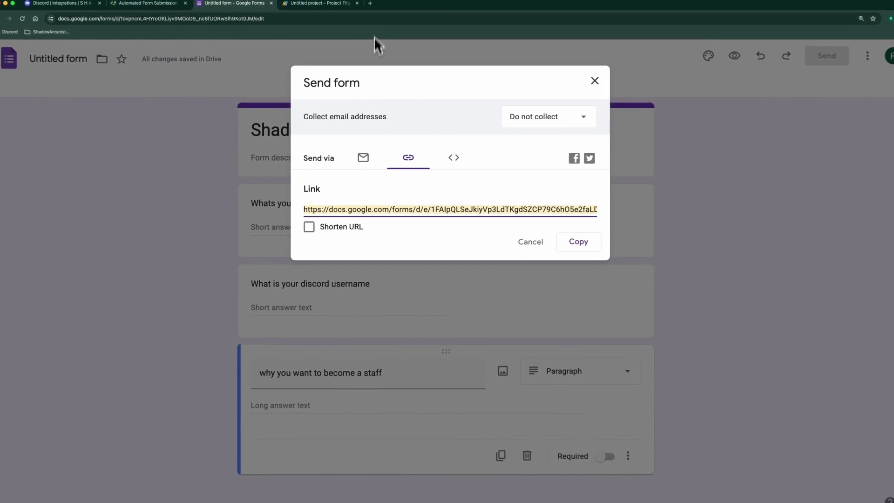
Step: Load the copied form link in a new browser tab
left_click(369, 7)
right_click(353, 21)
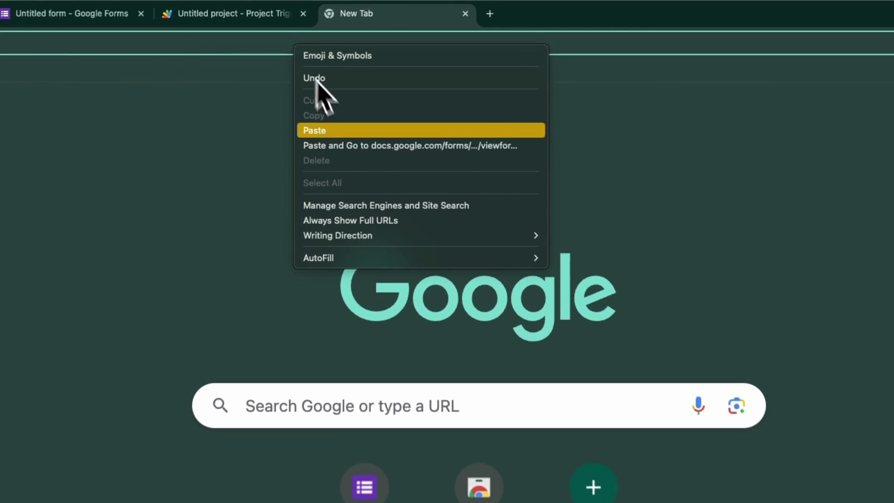
left_click(342, 148)
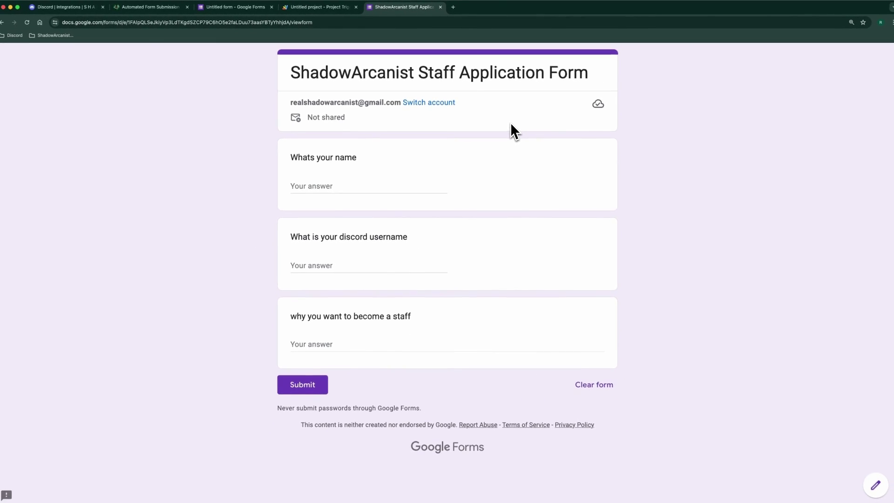
Step: Enter the applicant's name and Discord username, submit, and highlight the 'response recorded' confirmation
left_click(349, 181)
type("ALYXIA")
left_click(377, 261)
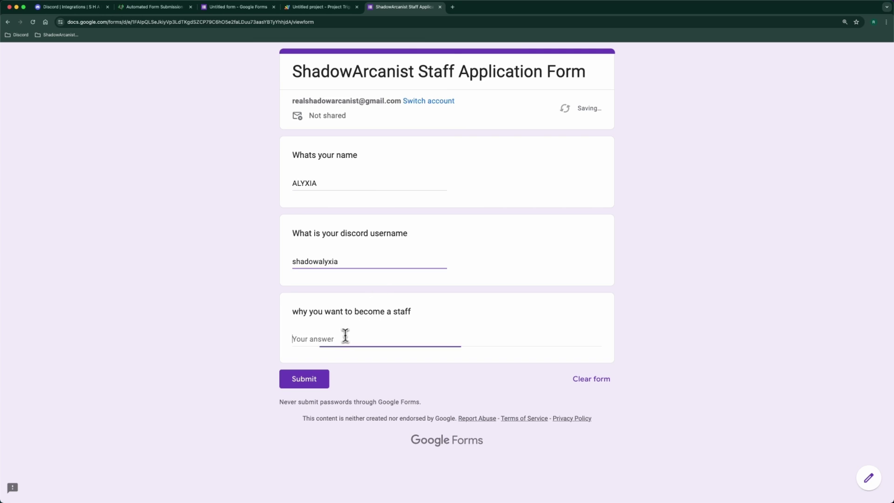
left_click(307, 382)
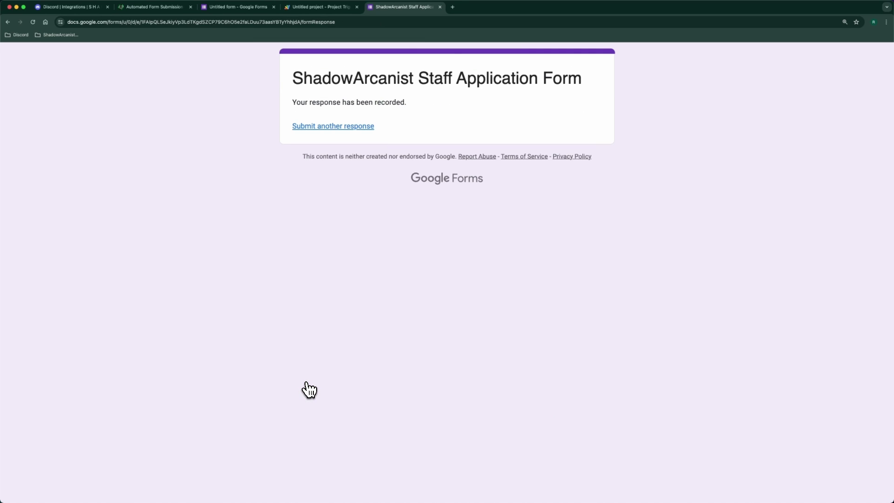
left_click_drag(294, 103, 401, 103)
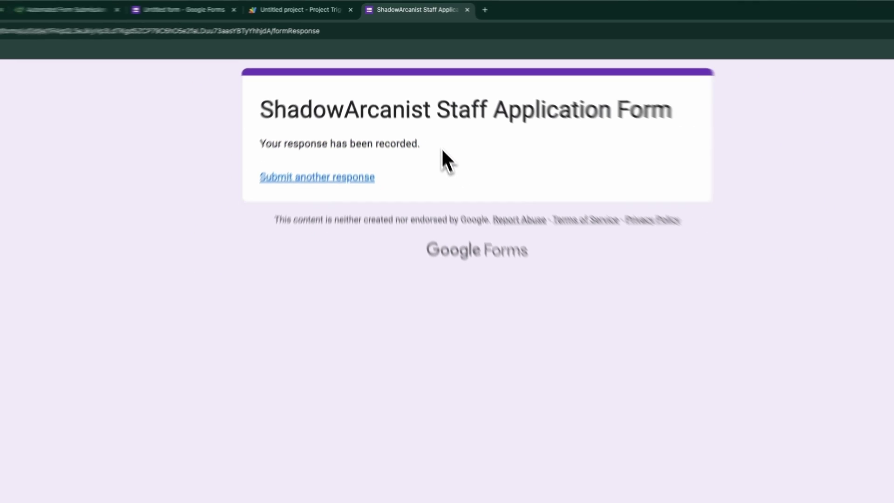
left_click(79, 9)
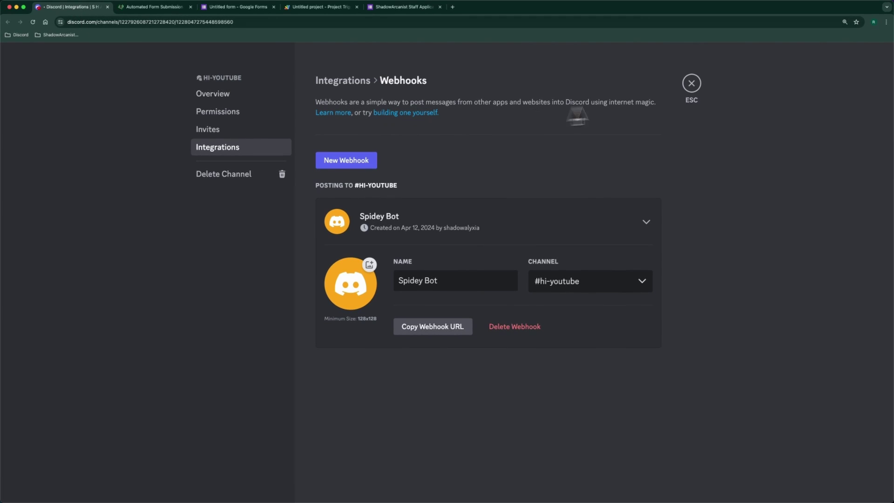
left_click(691, 85)
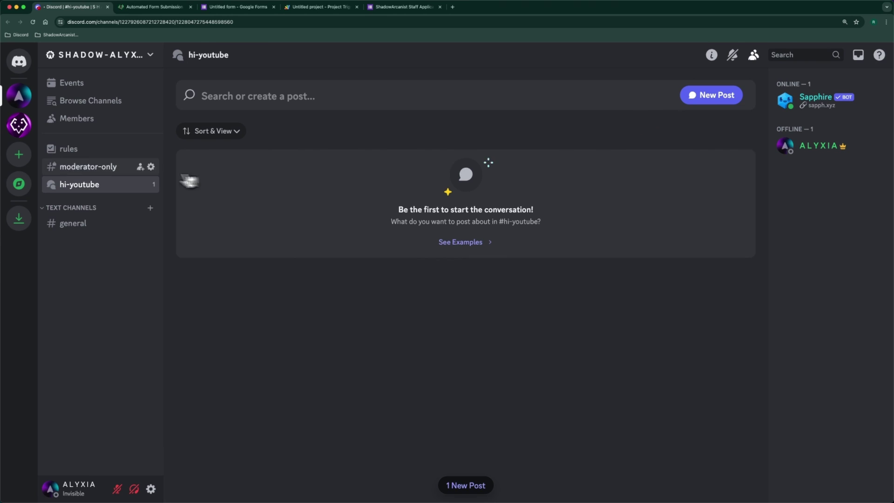
left_click(466, 486)
left_click(278, 192)
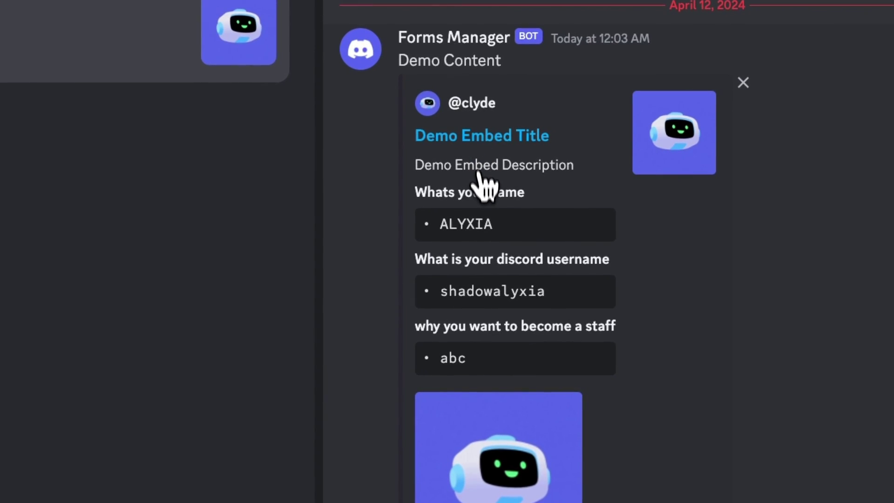
Step: Check the name and Discord username answers in the embed, then return to the form
left_click_drag(495, 226, 427, 222)
left_click_drag(557, 302, 452, 292)
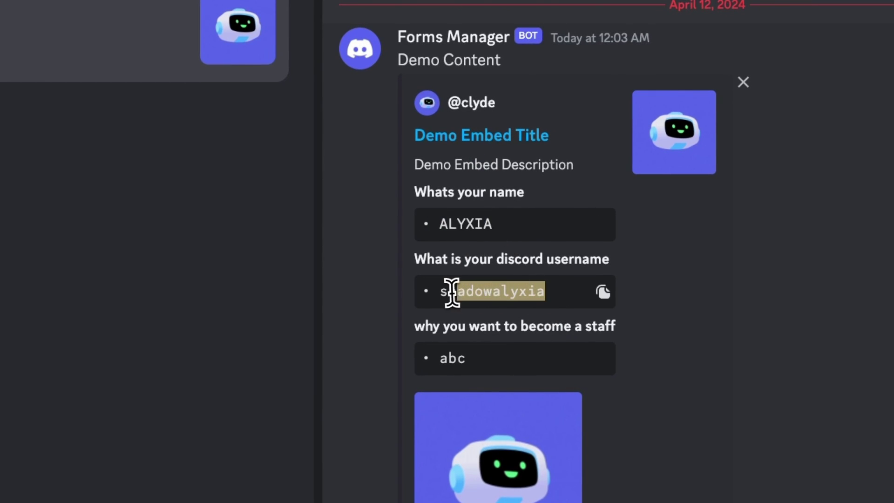
left_click(486, 359)
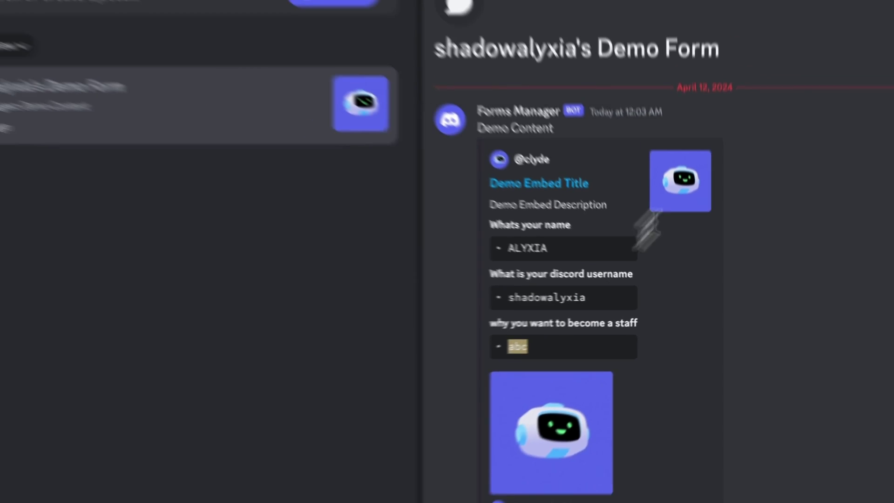
key("Escape")
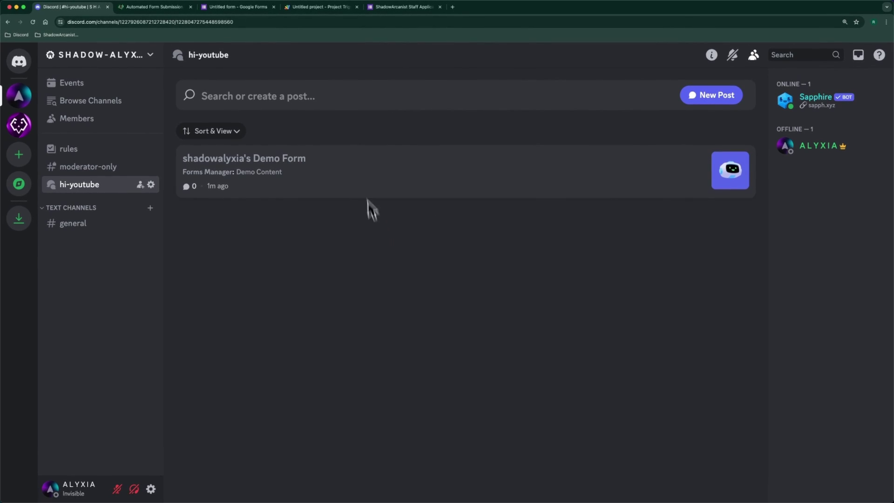
left_click(398, 7)
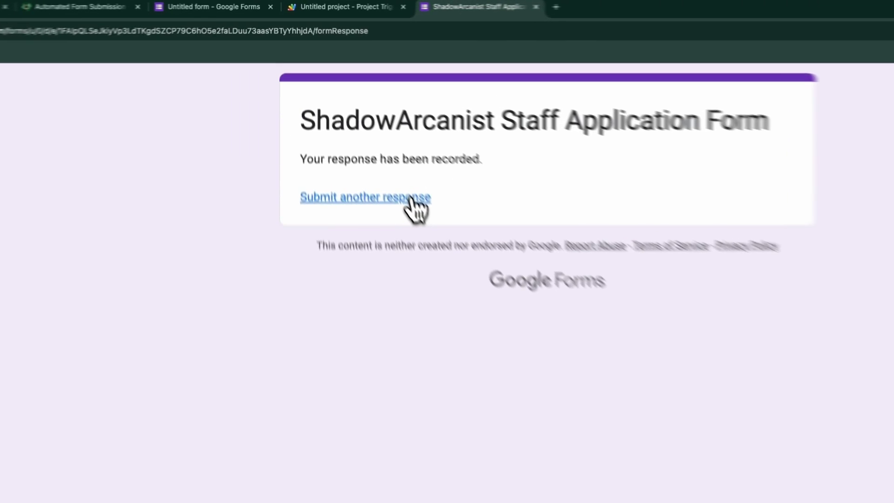
Step: Submit a second application with name ABC, username 123 and why-staff answer 12, then return to Discord
left_click(361, 127)
left_click(408, 263)
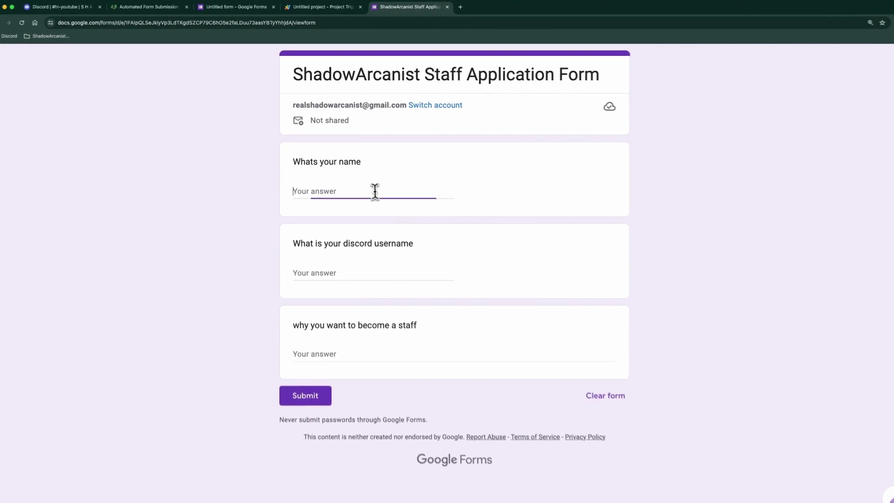
type("ABC")
left_click(320, 262)
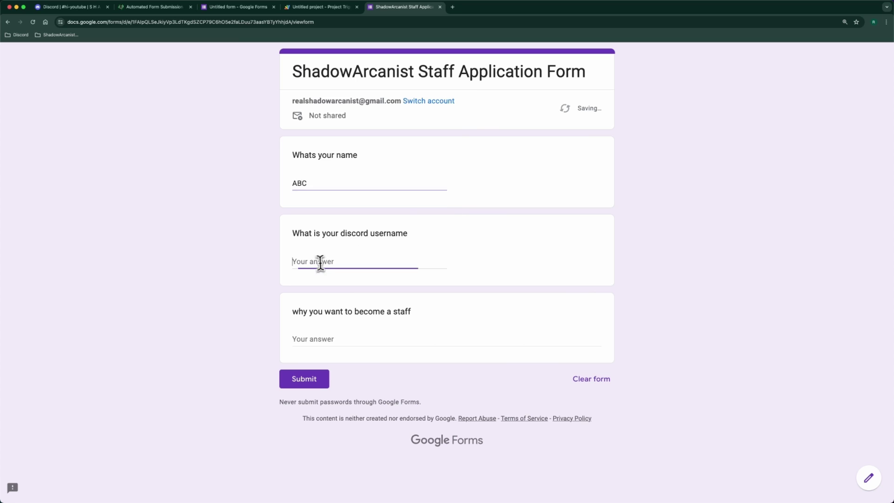
type("123")
left_click(324, 336)
type("123")
left_click(301, 379)
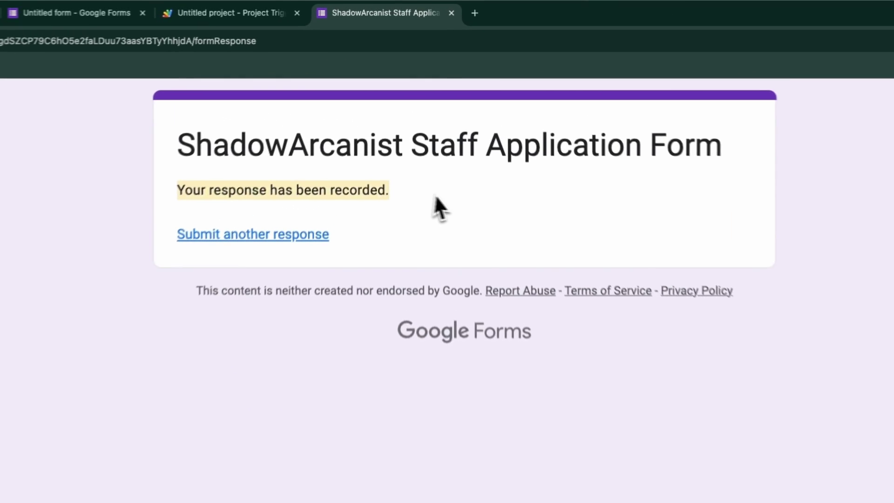
left_click(27, 9)
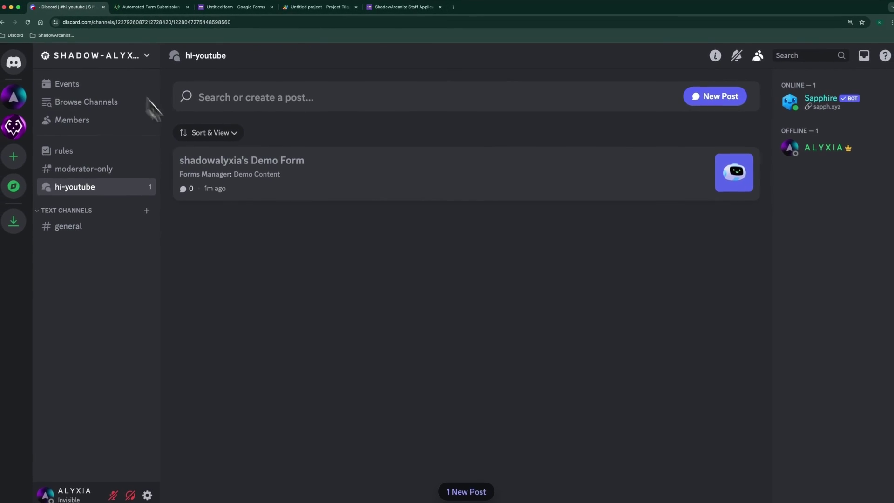
Step: Load the new post and open the '123's Demo Form' thread showing ABC, 123 and 123123
left_click(471, 485)
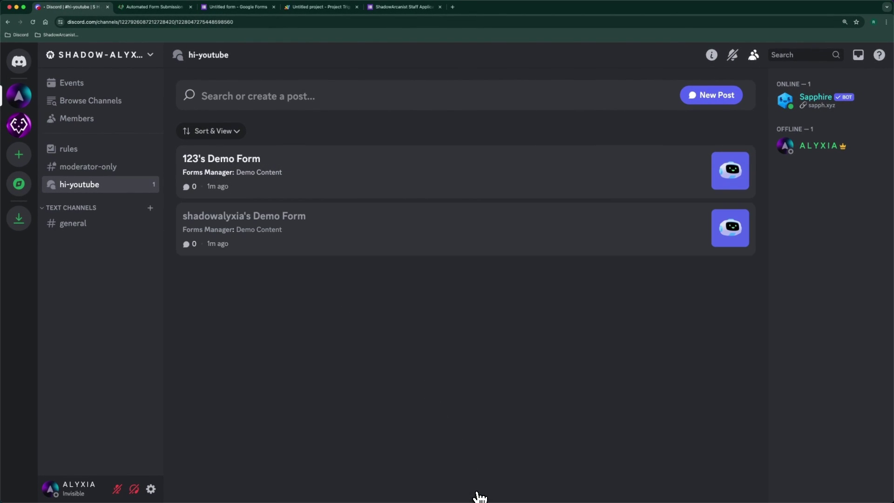
left_click(265, 186)
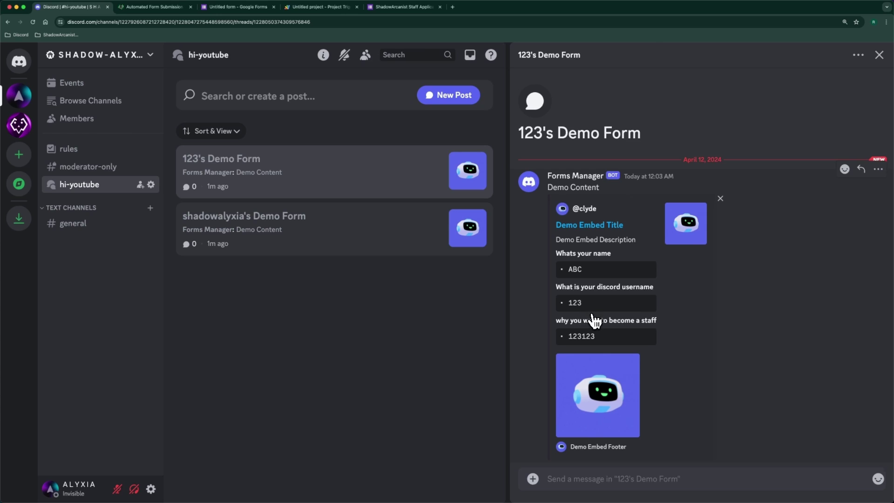
Step: Open Code.gs zoomed in and review postTitle "'s Demo Form" and embedColor #27272F
left_click(318, 12)
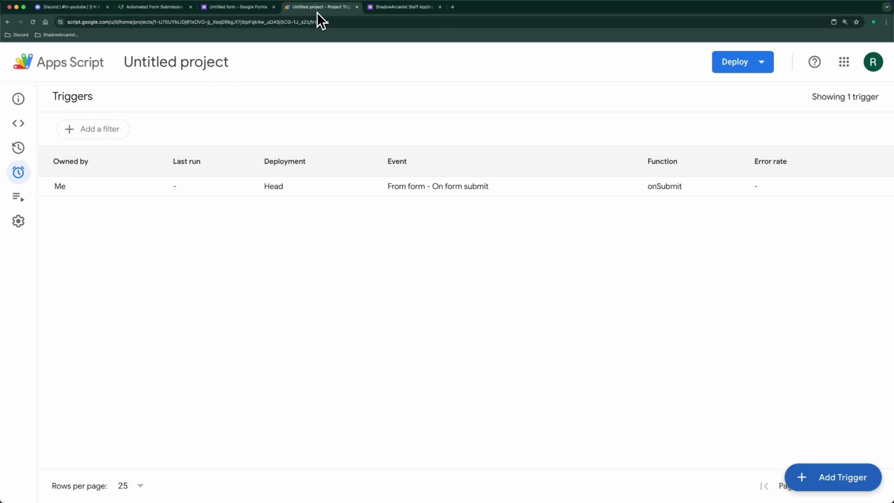
mouse_move(20, 104)
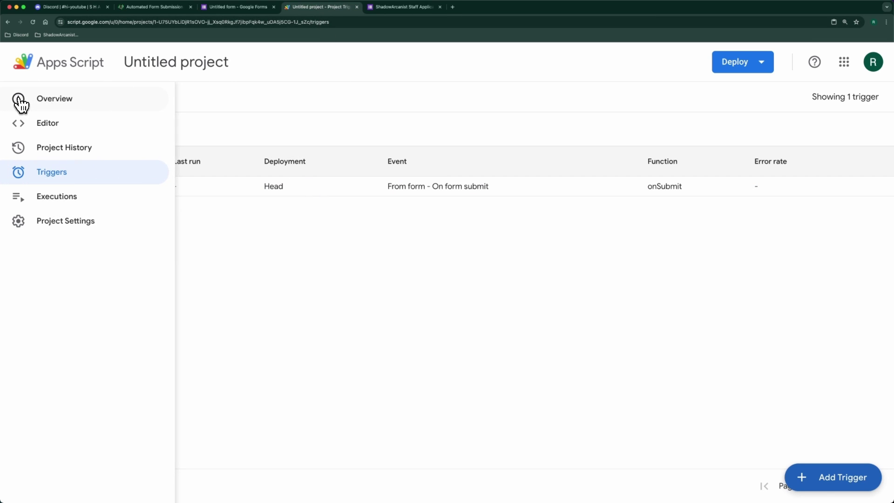
left_click(29, 123)
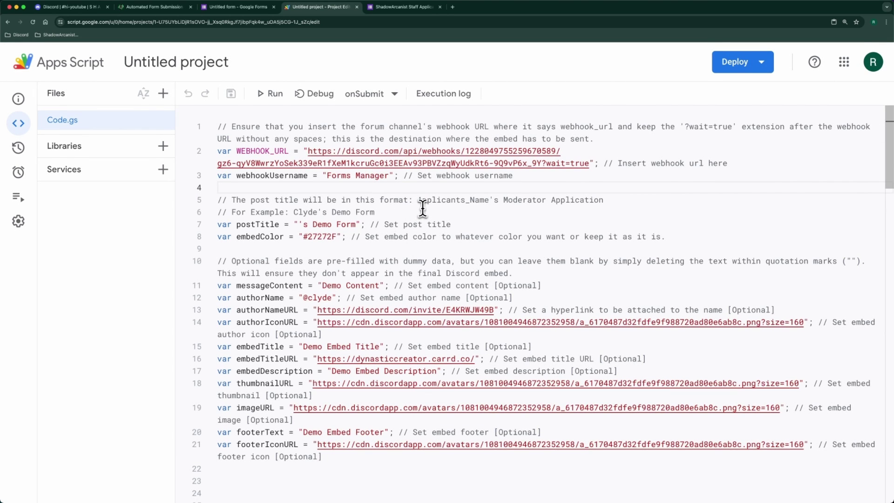
key("super+equal")
key("super+equal")
scroll(413, 283, "down", 1)
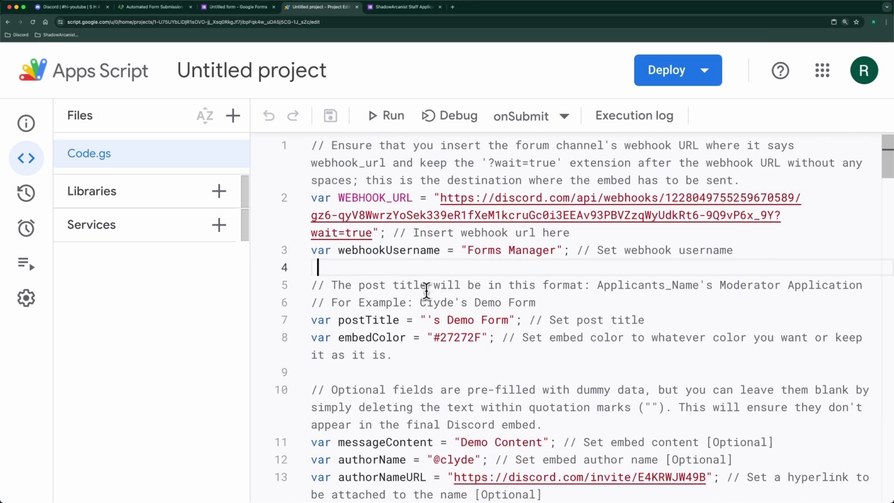
left_click(343, 302)
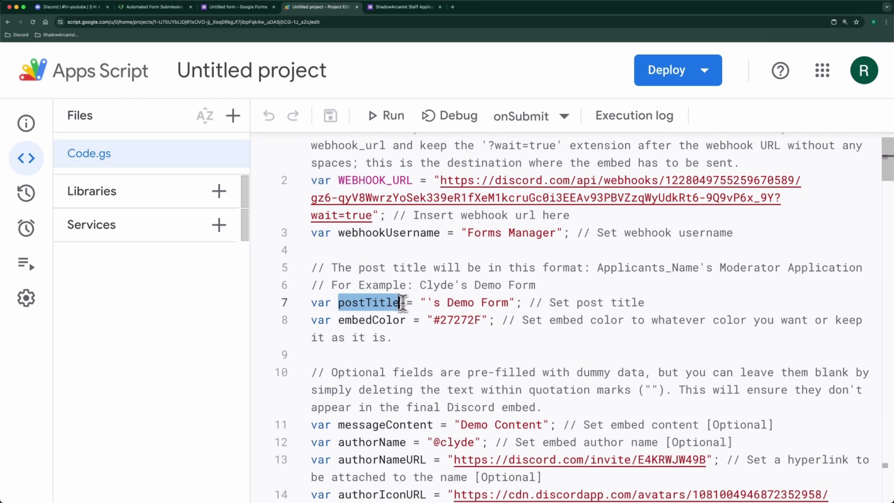
left_click(466, 303)
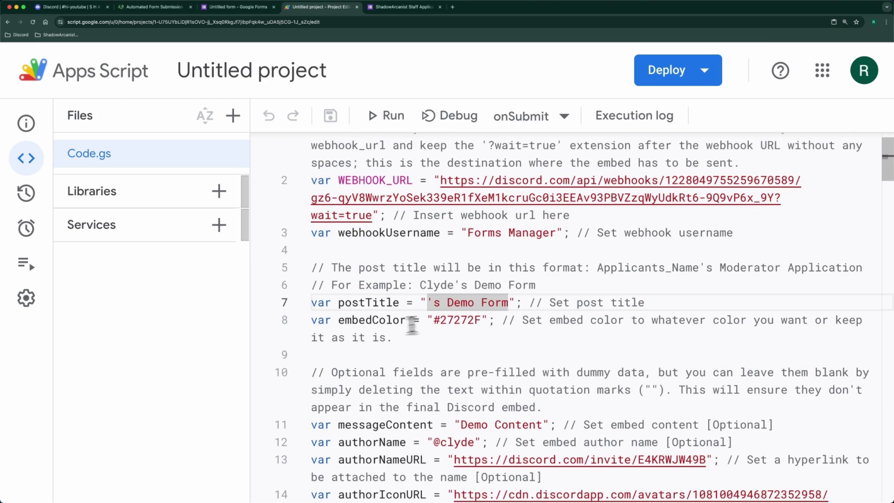
double_click(362, 321)
left_click_drag(337, 321, 399, 321)
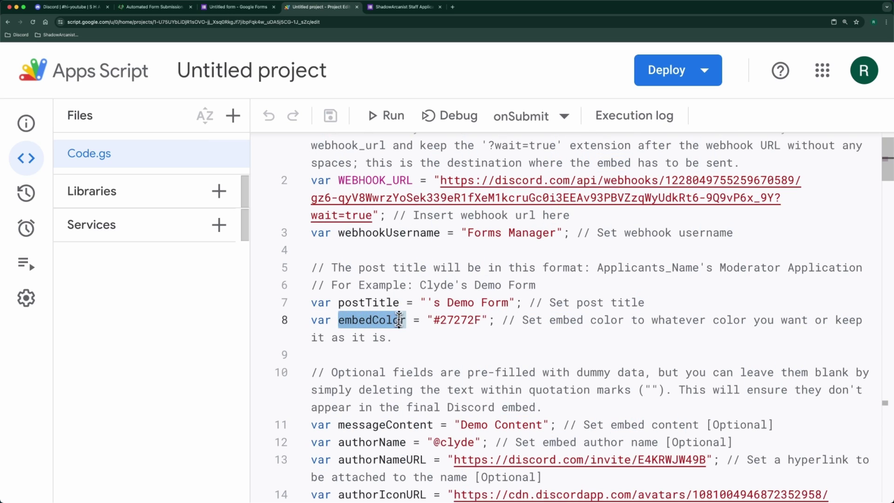
left_click(445, 321)
Step: Review the authorName, authorNameURL, authorIconURL, embedTitle and embedTitleURL settings
scroll(463, 326, "down", 3)
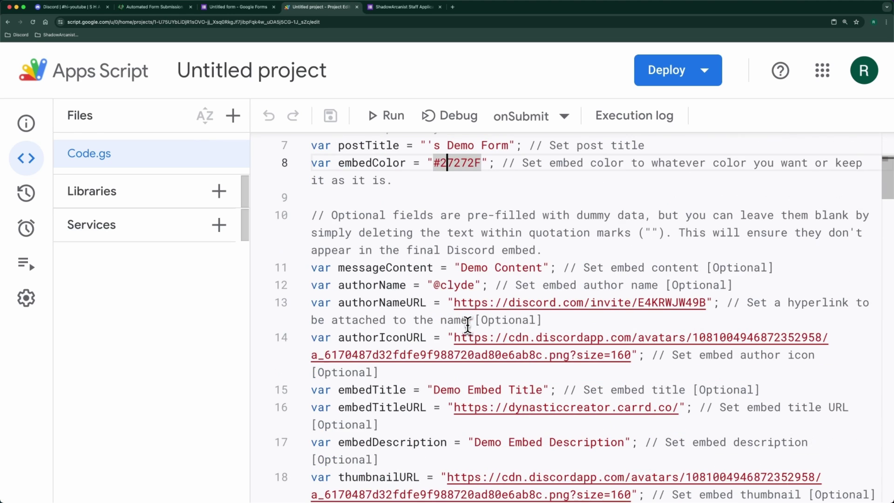
left_click(380, 289)
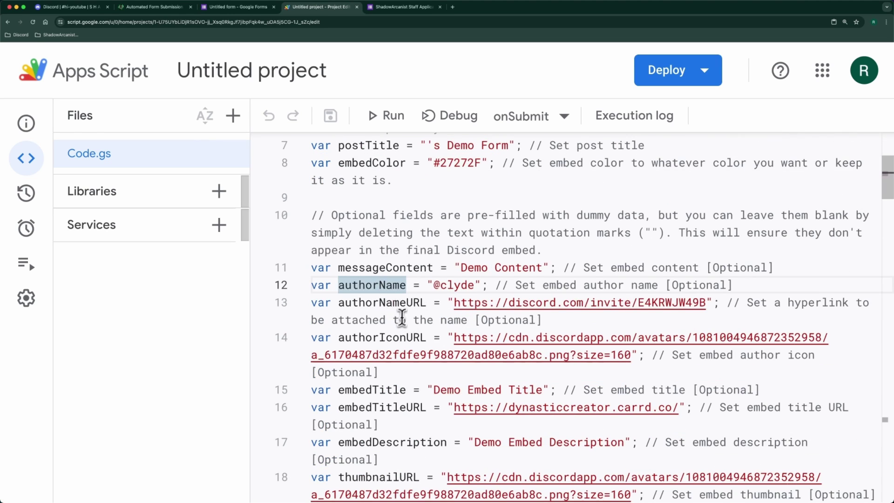
left_click(431, 303)
left_click(422, 339)
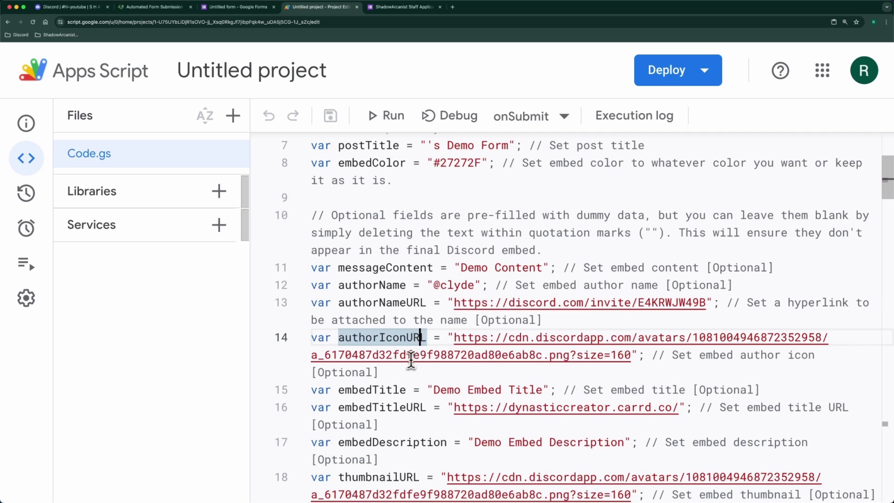
scroll(402, 345, "down", 2)
left_click(404, 321)
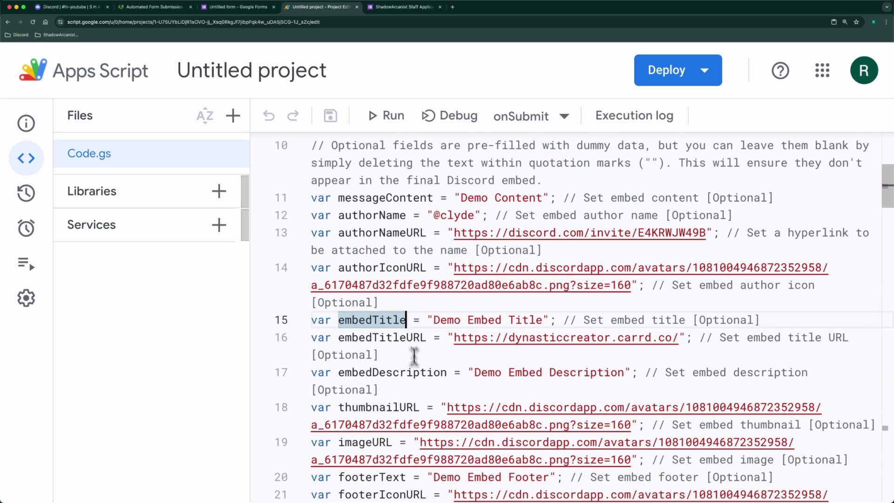
left_click(425, 338)
scroll(431, 368, "down", 5)
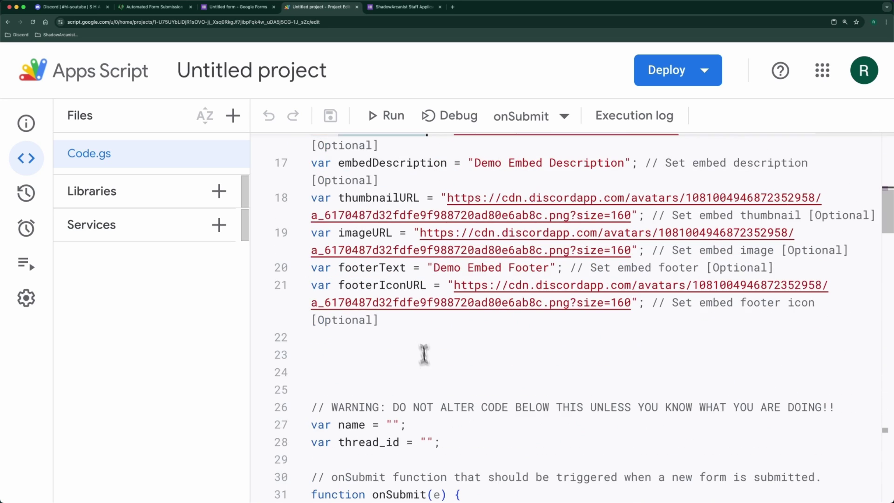
Step: Scroll the guide to the Step 10 - Response Customization image mapping embed elements to variables
left_click(164, 10)
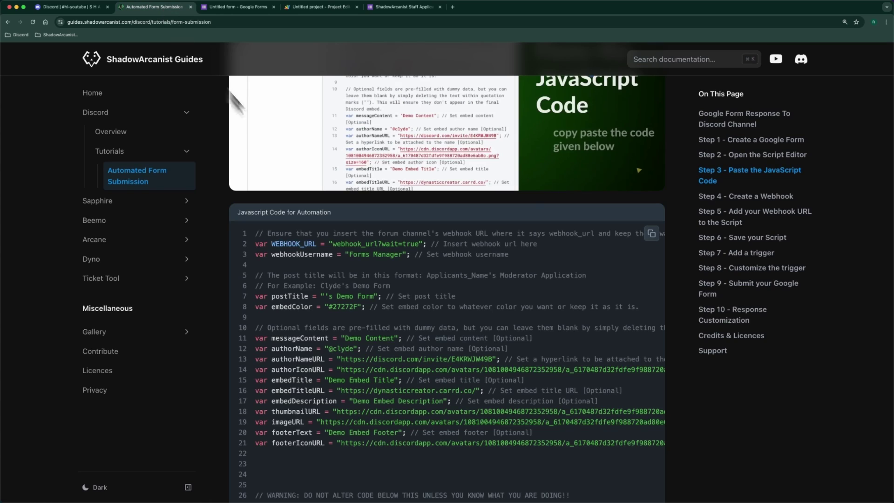
scroll(459, 263, "down", 5)
scroll(495, 300, "down", 20)
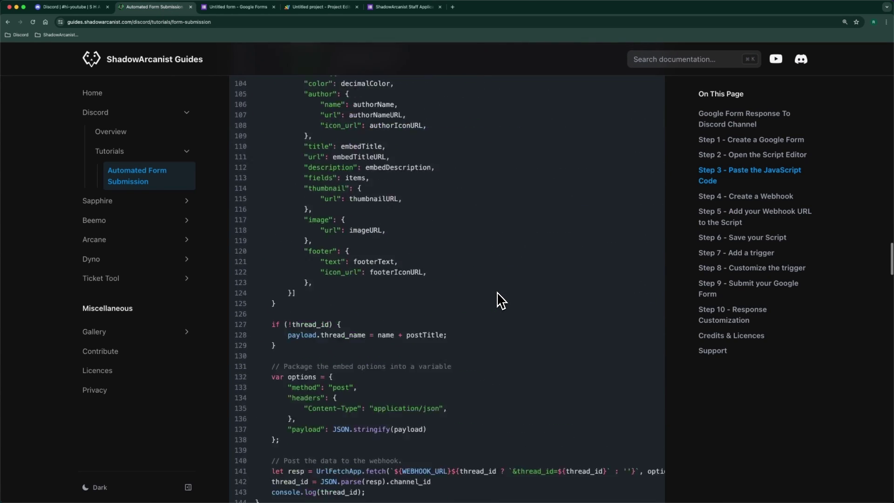
scroll(499, 300, "down", 20)
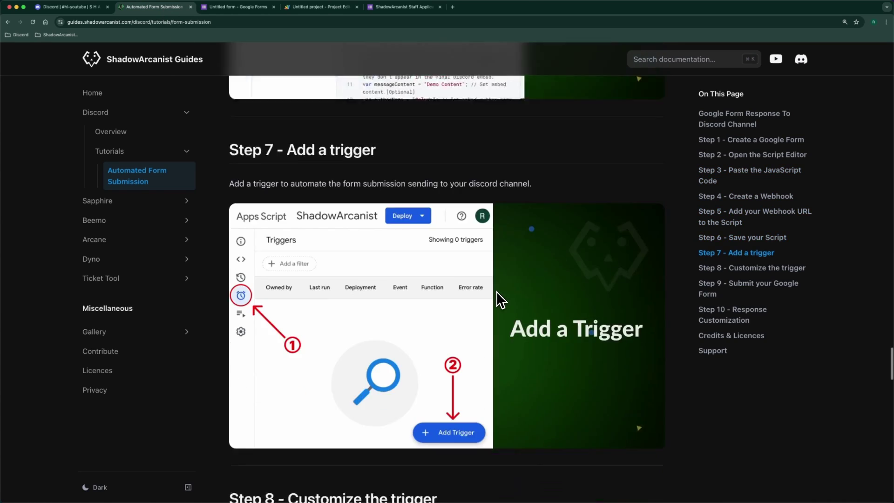
scroll(500, 300, "down", 20)
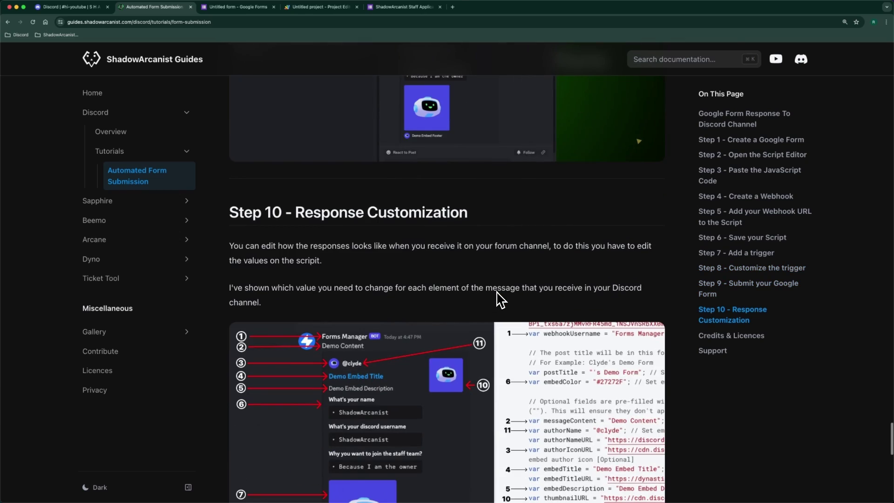
scroll(497, 294, "down", 5)
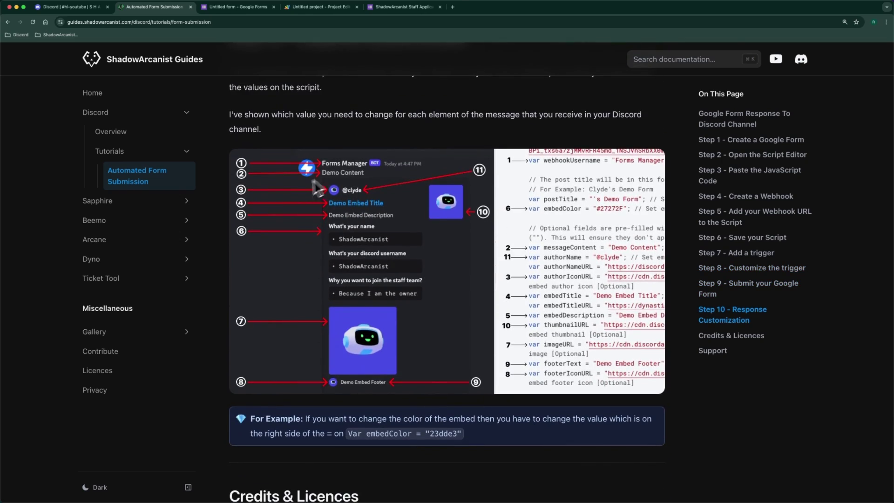